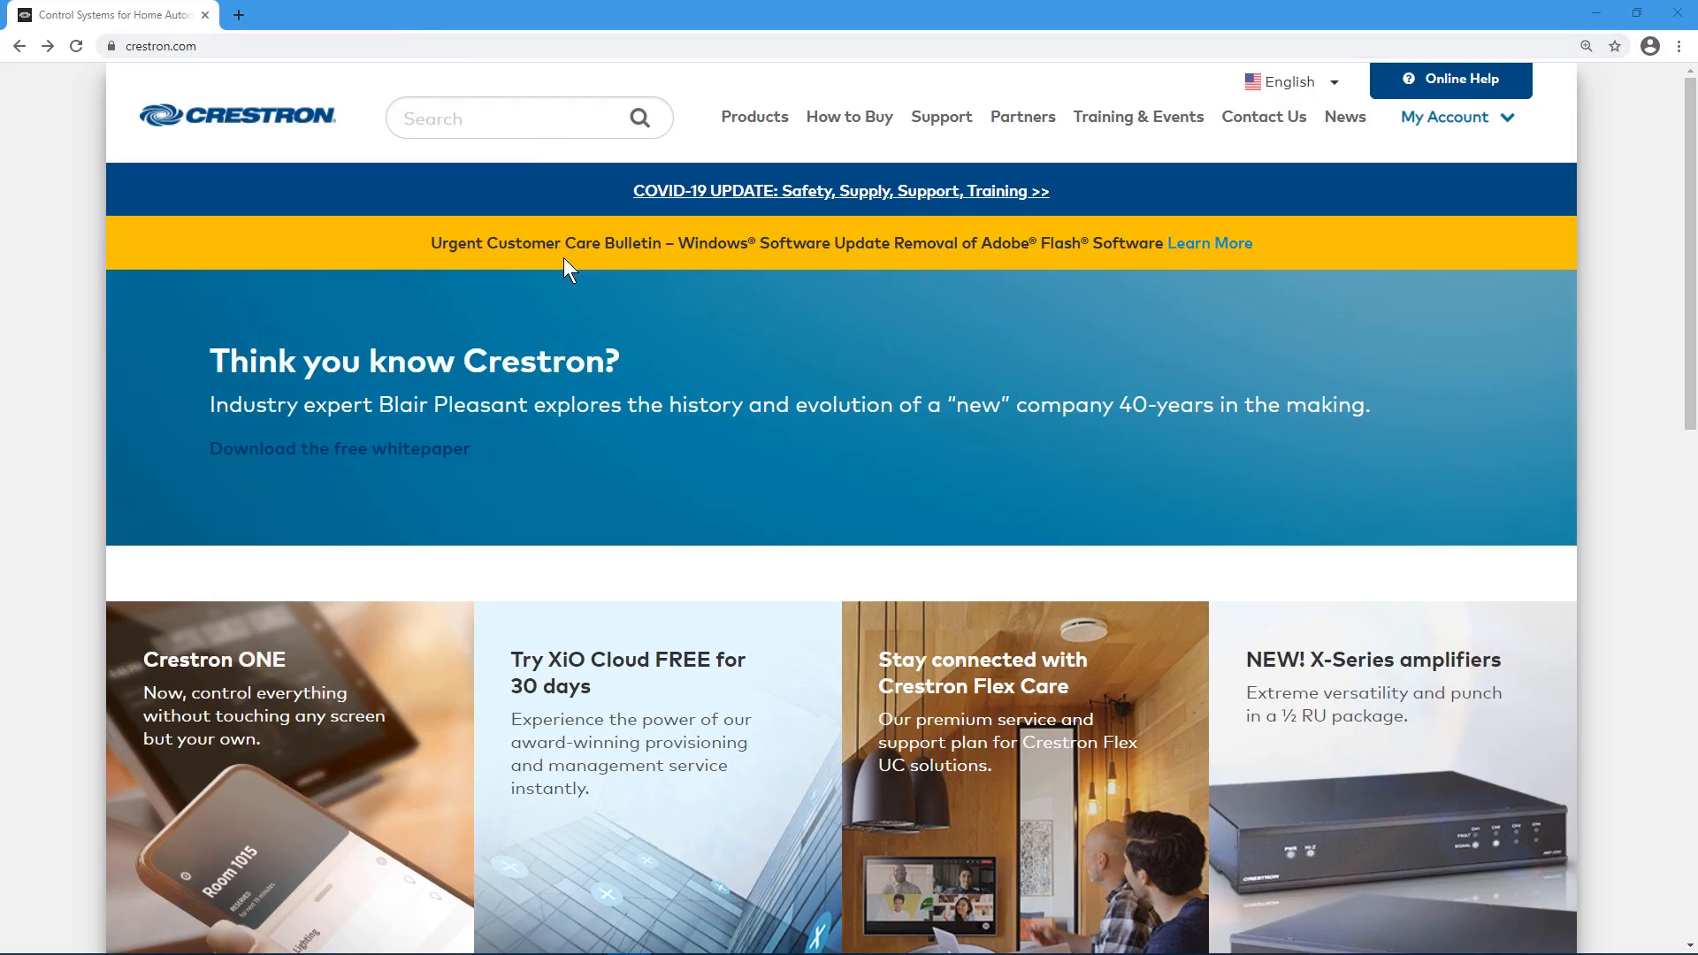
Step: Open the XCT Example XPanel web page on the control system from the pasted address
left_click(393, 46)
type("http://192.168.0.27/")
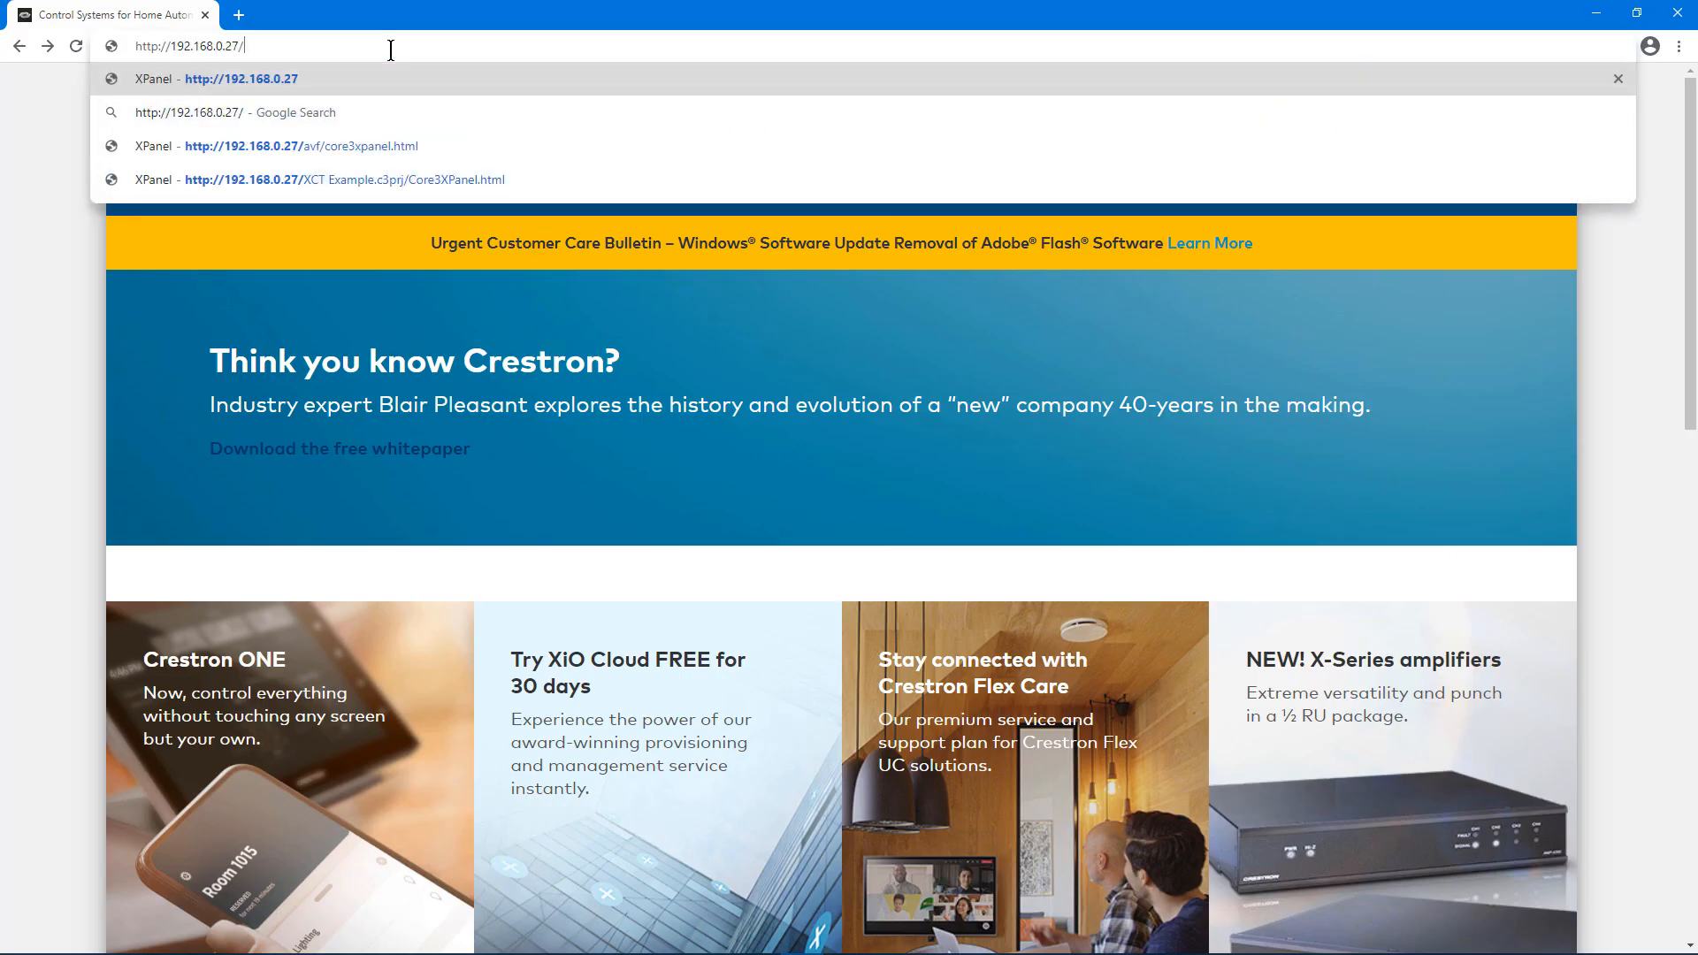
key("Down")
key("Down")
key("Down")
key("Return")
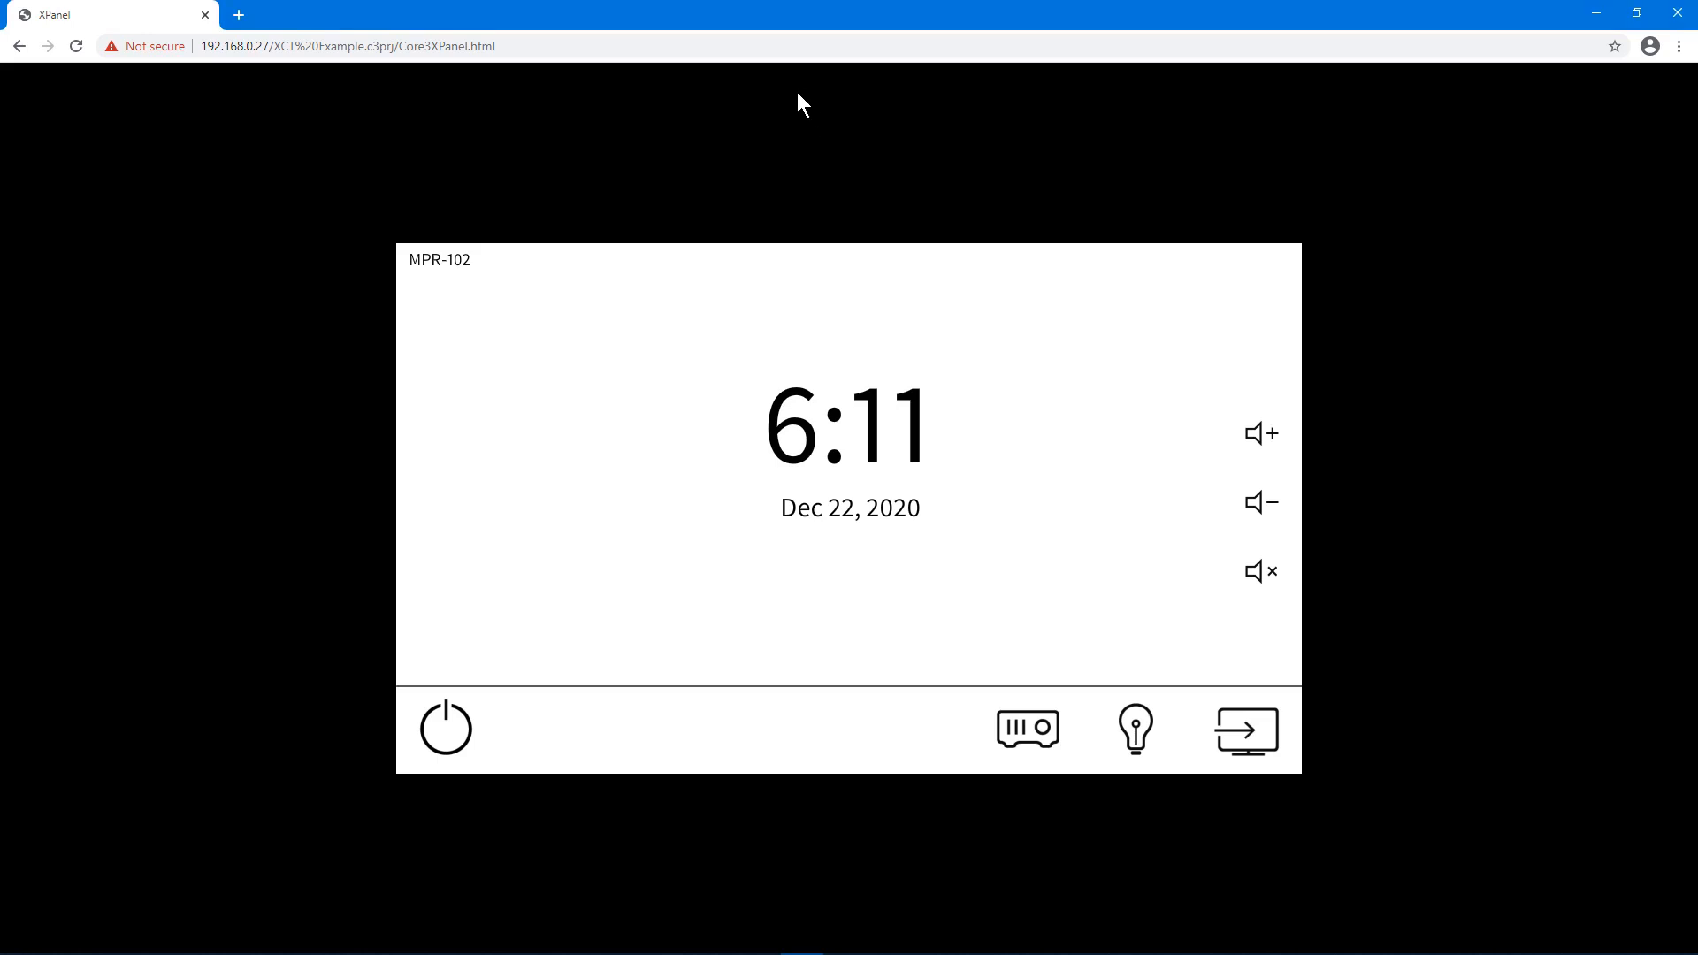
left_click(699, 45)
type("www.crestron.com")
key("Return")
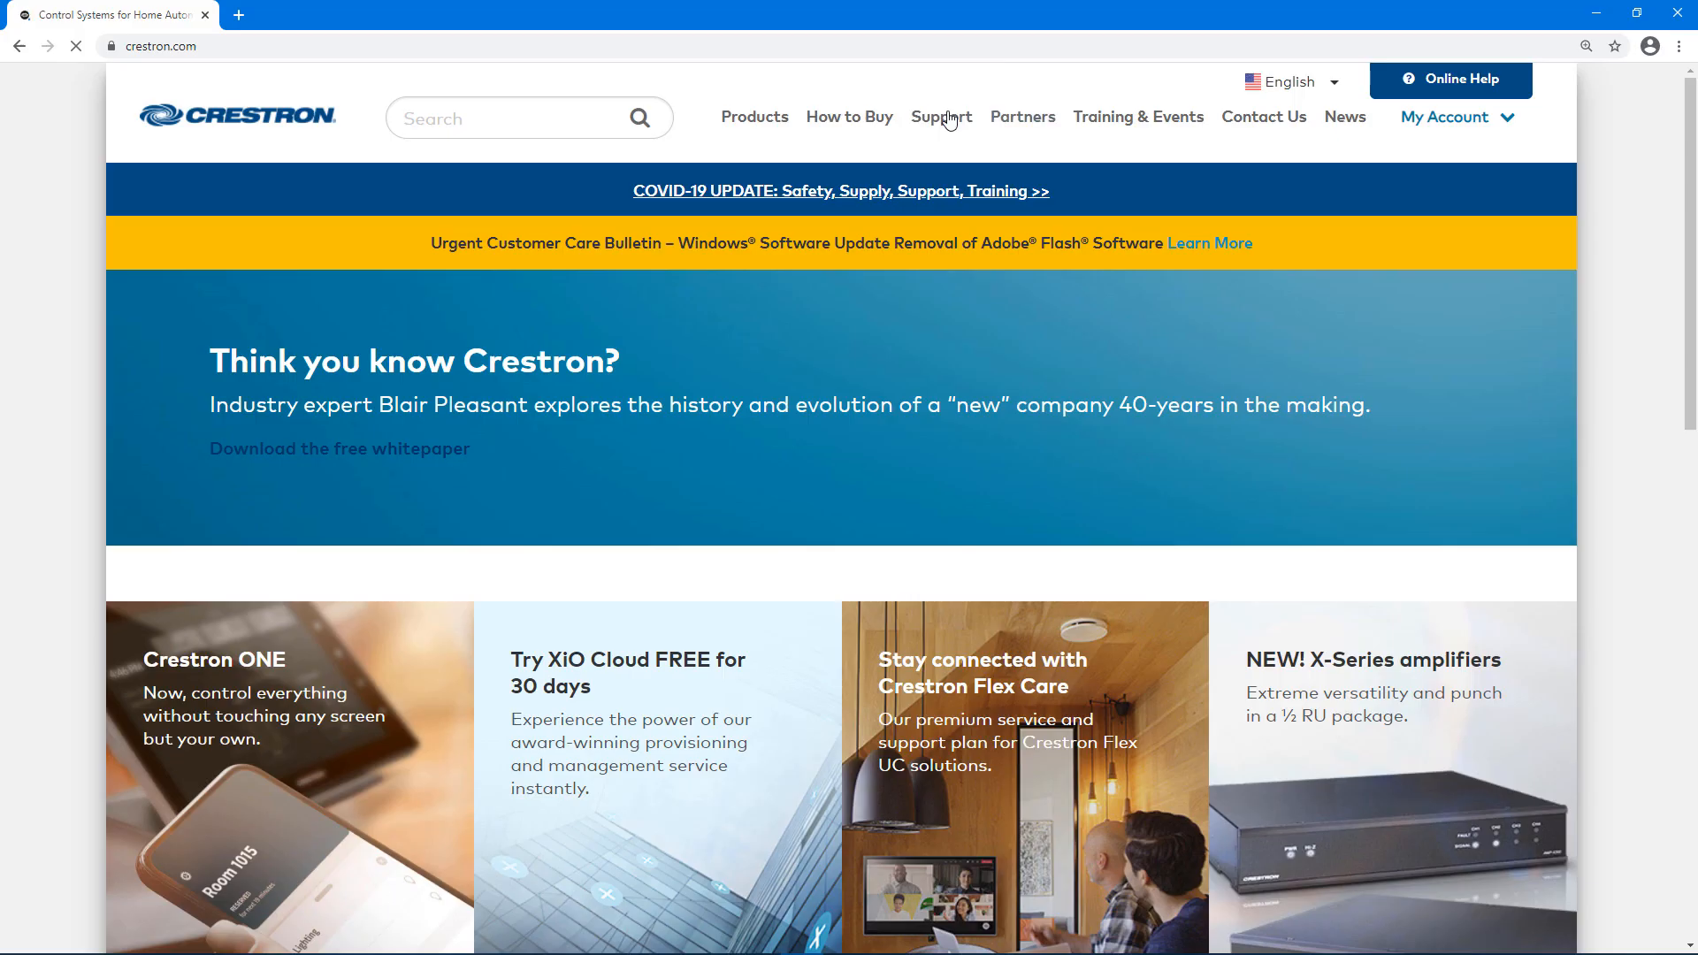
left_click(949, 120)
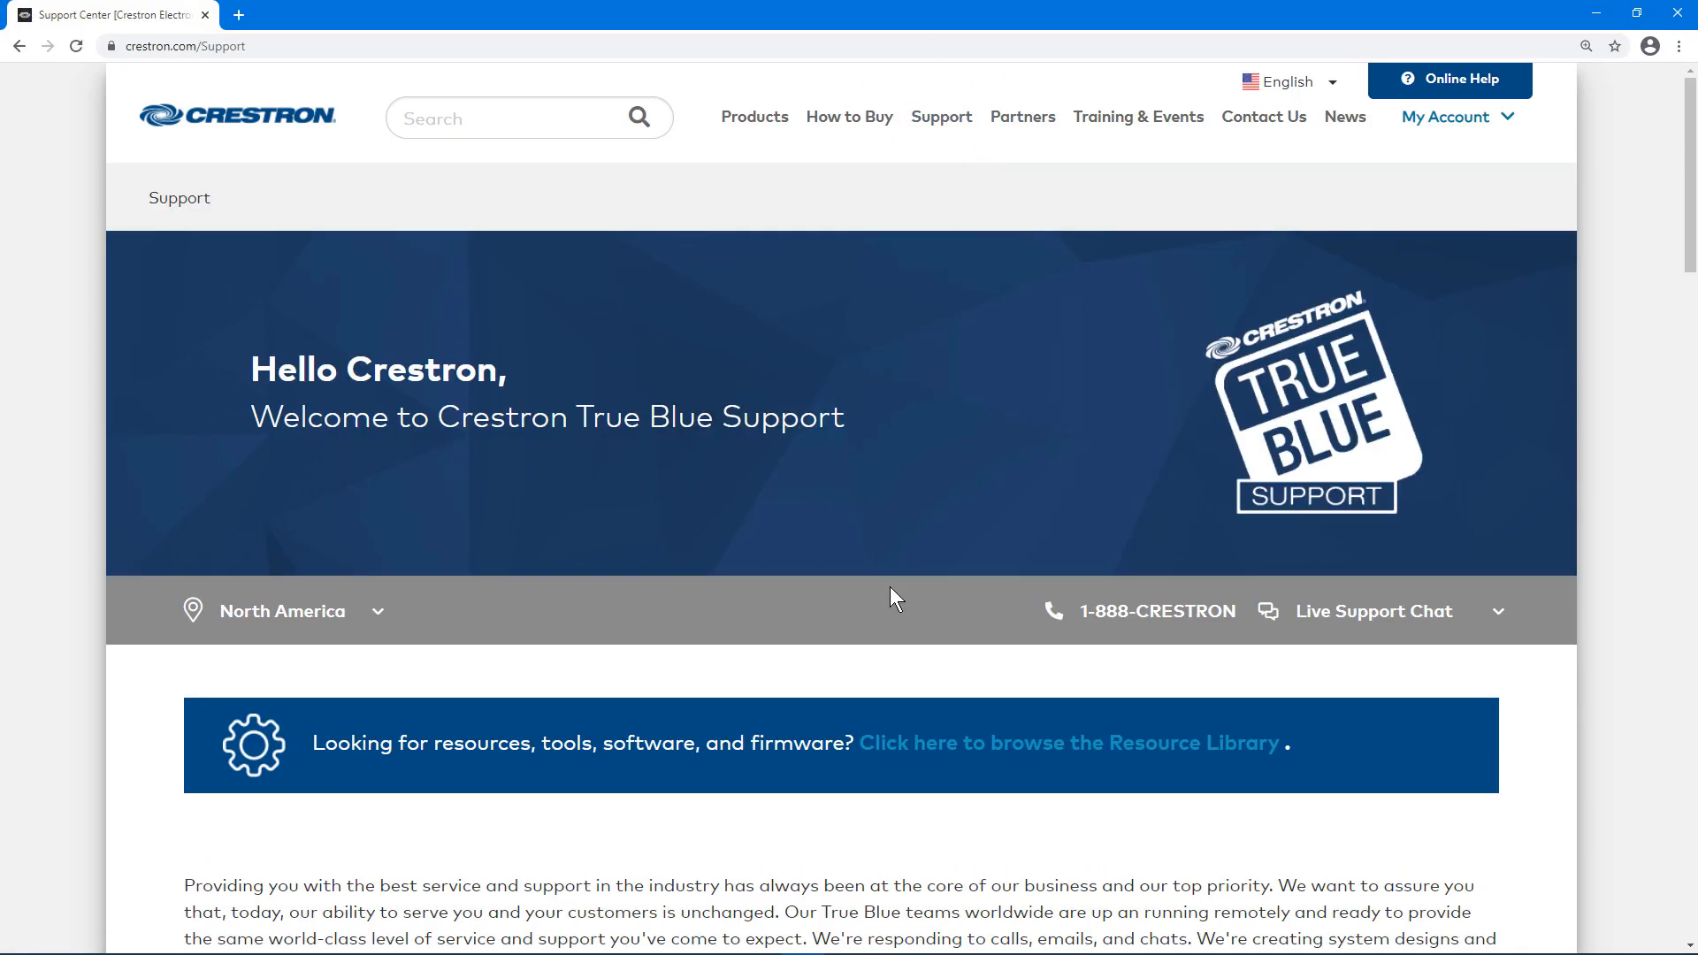
scroll(884, 579, "down", 9)
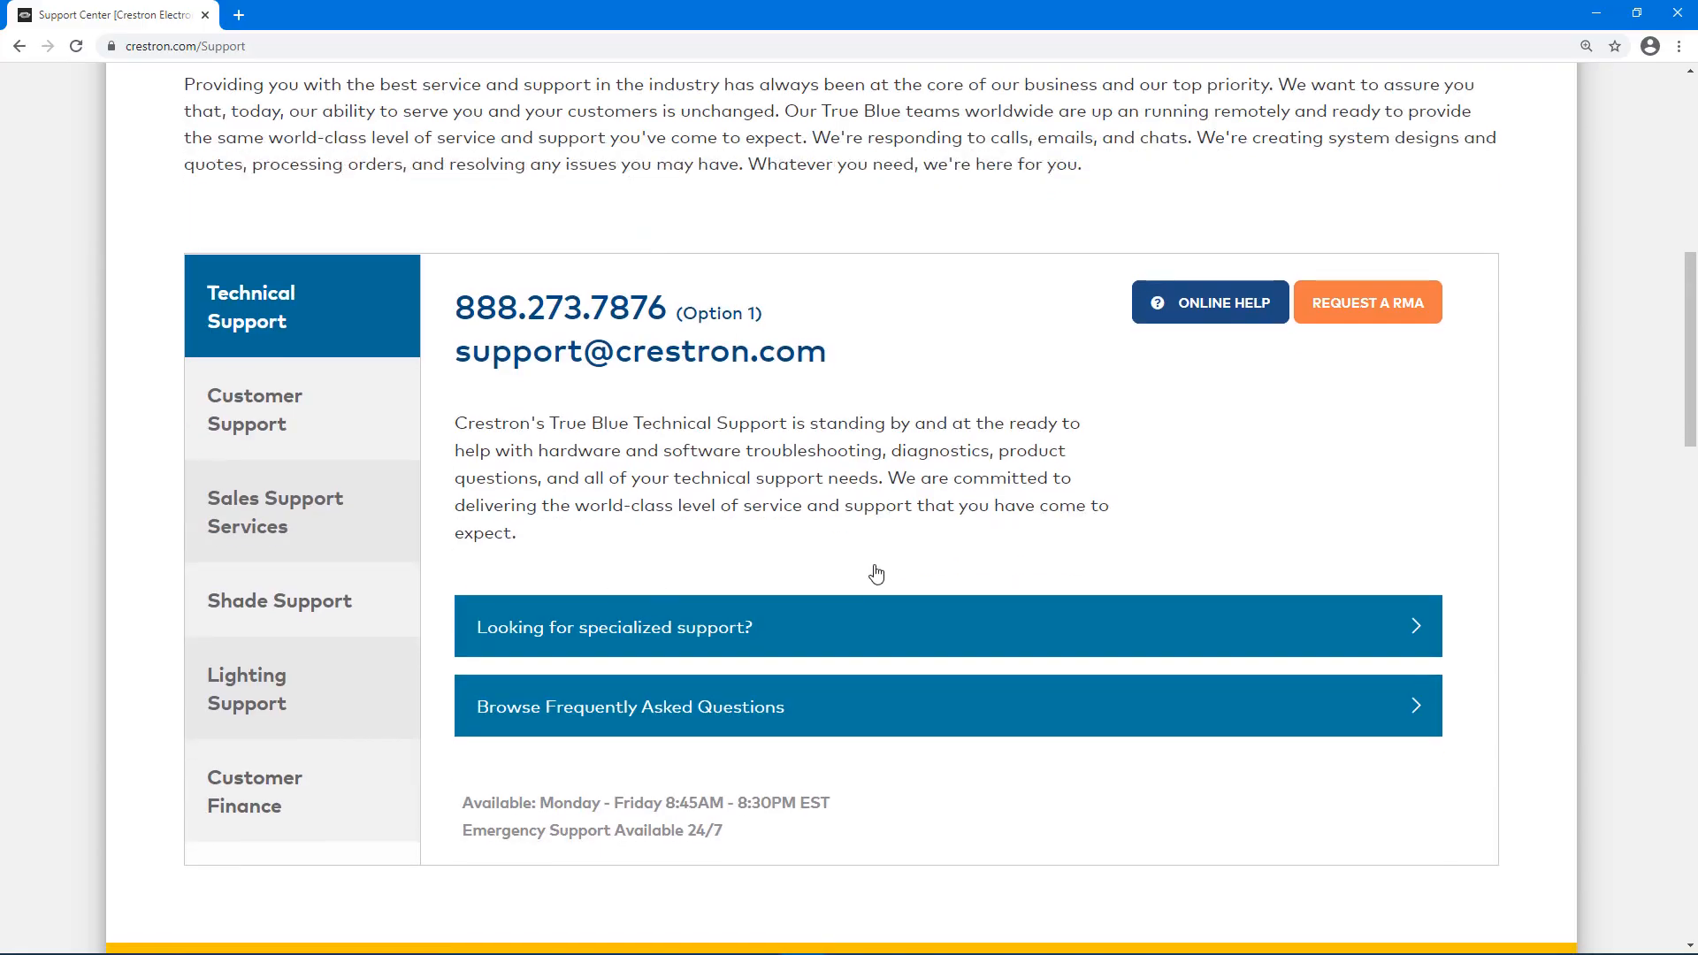
scroll(876, 574, "down", 6)
left_click(1150, 576)
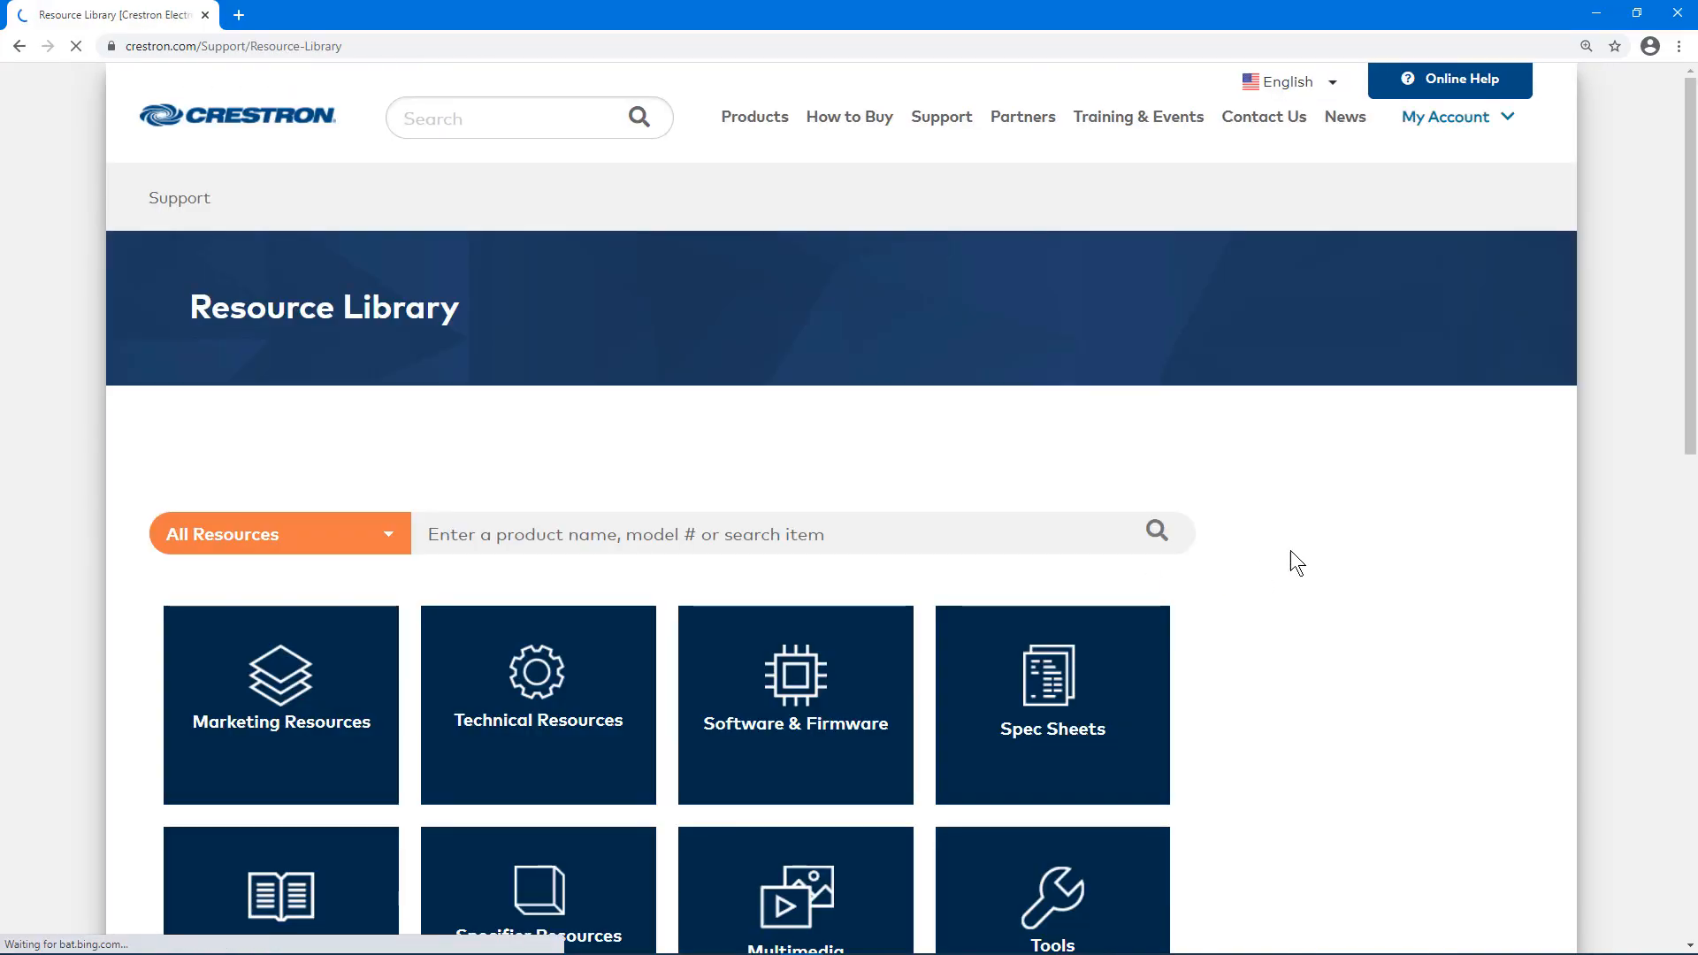
Step: Search 'XPanel Conversion' and download XPanel Conversion Tool 1.01.614 after agreeing to the license
left_click(1084, 522)
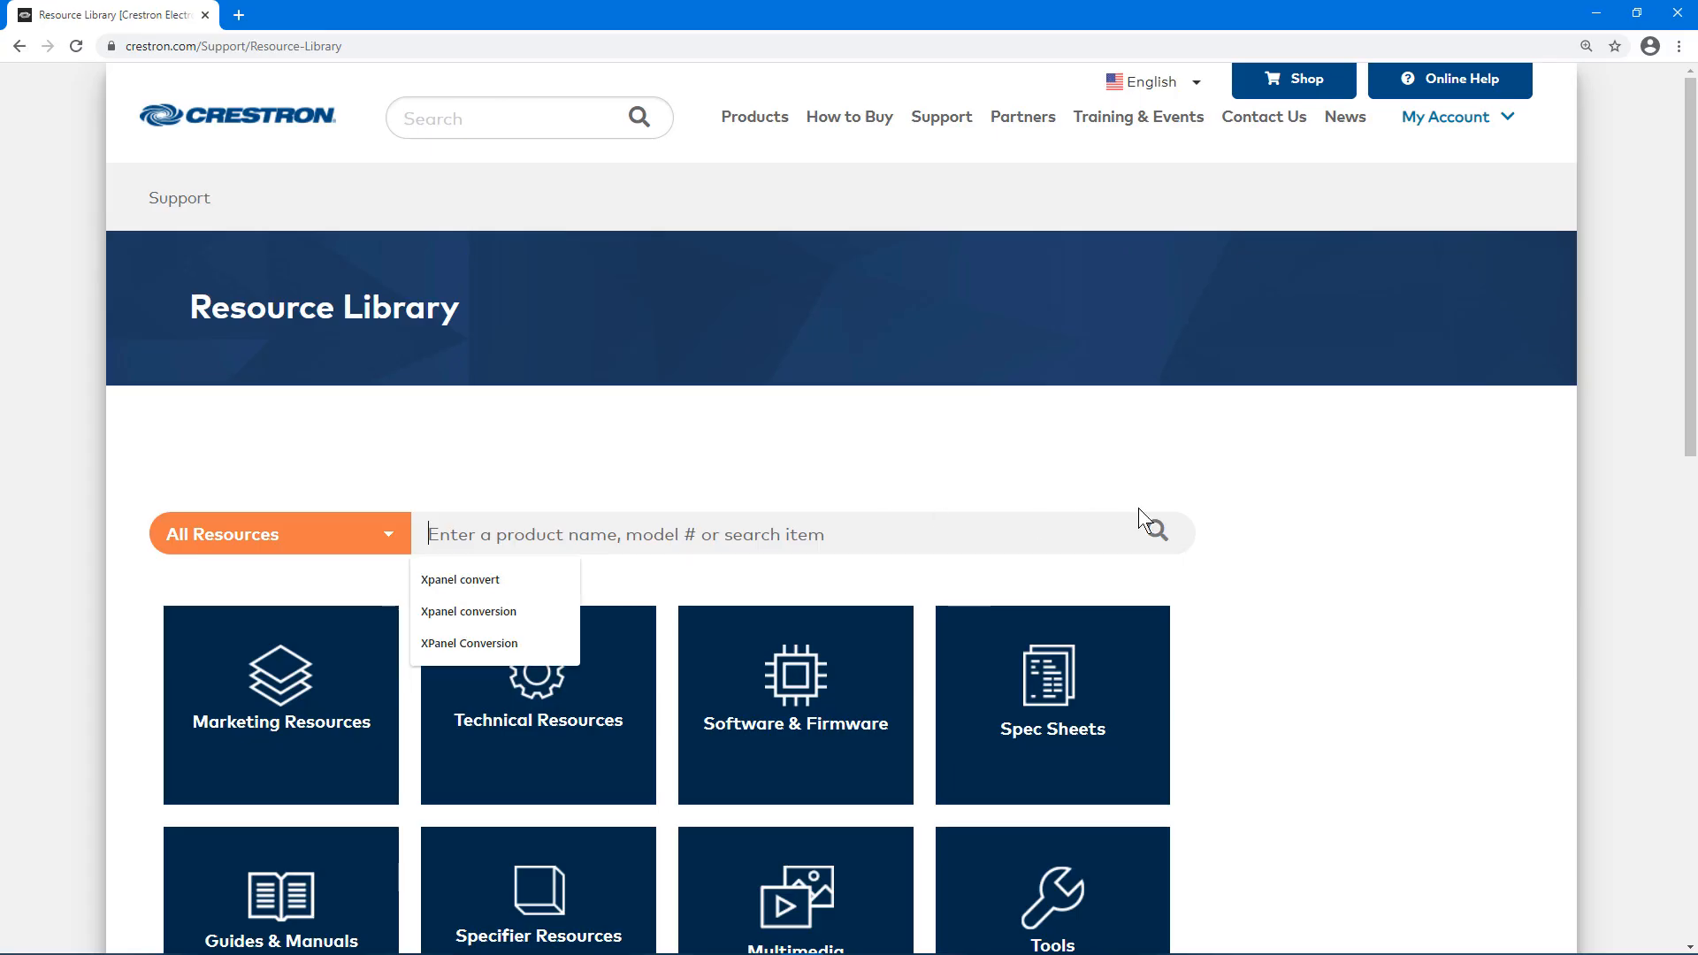
type("XPanel Conversion")
left_click(1152, 535)
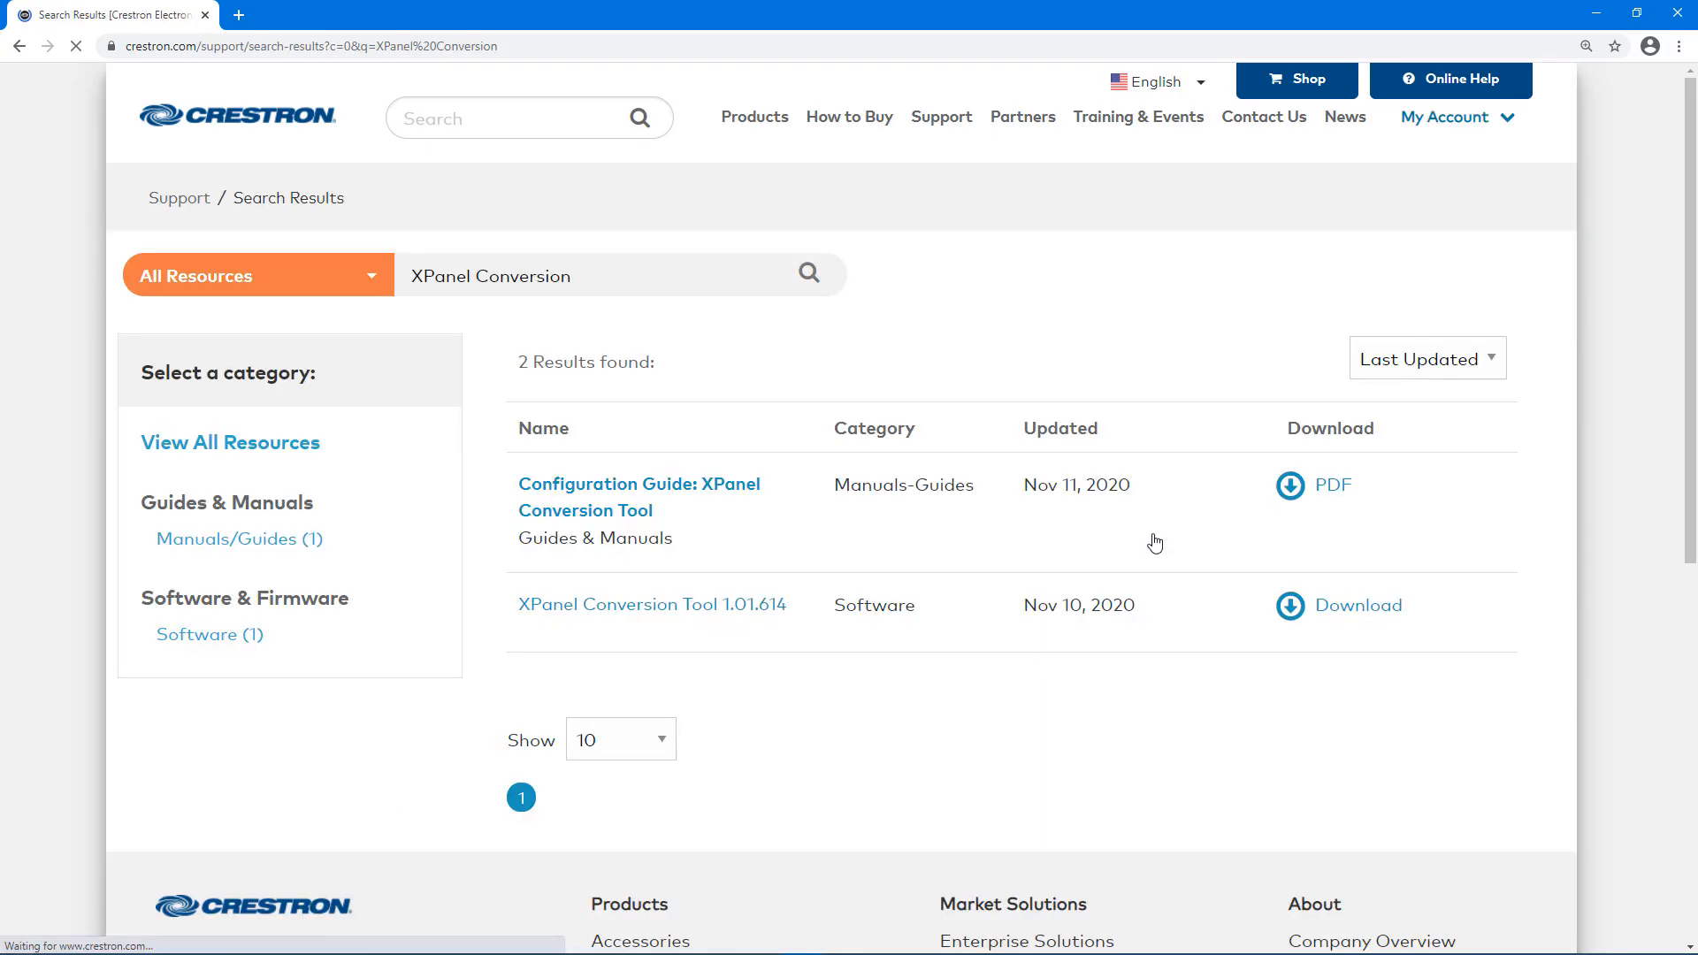
left_click(670, 607)
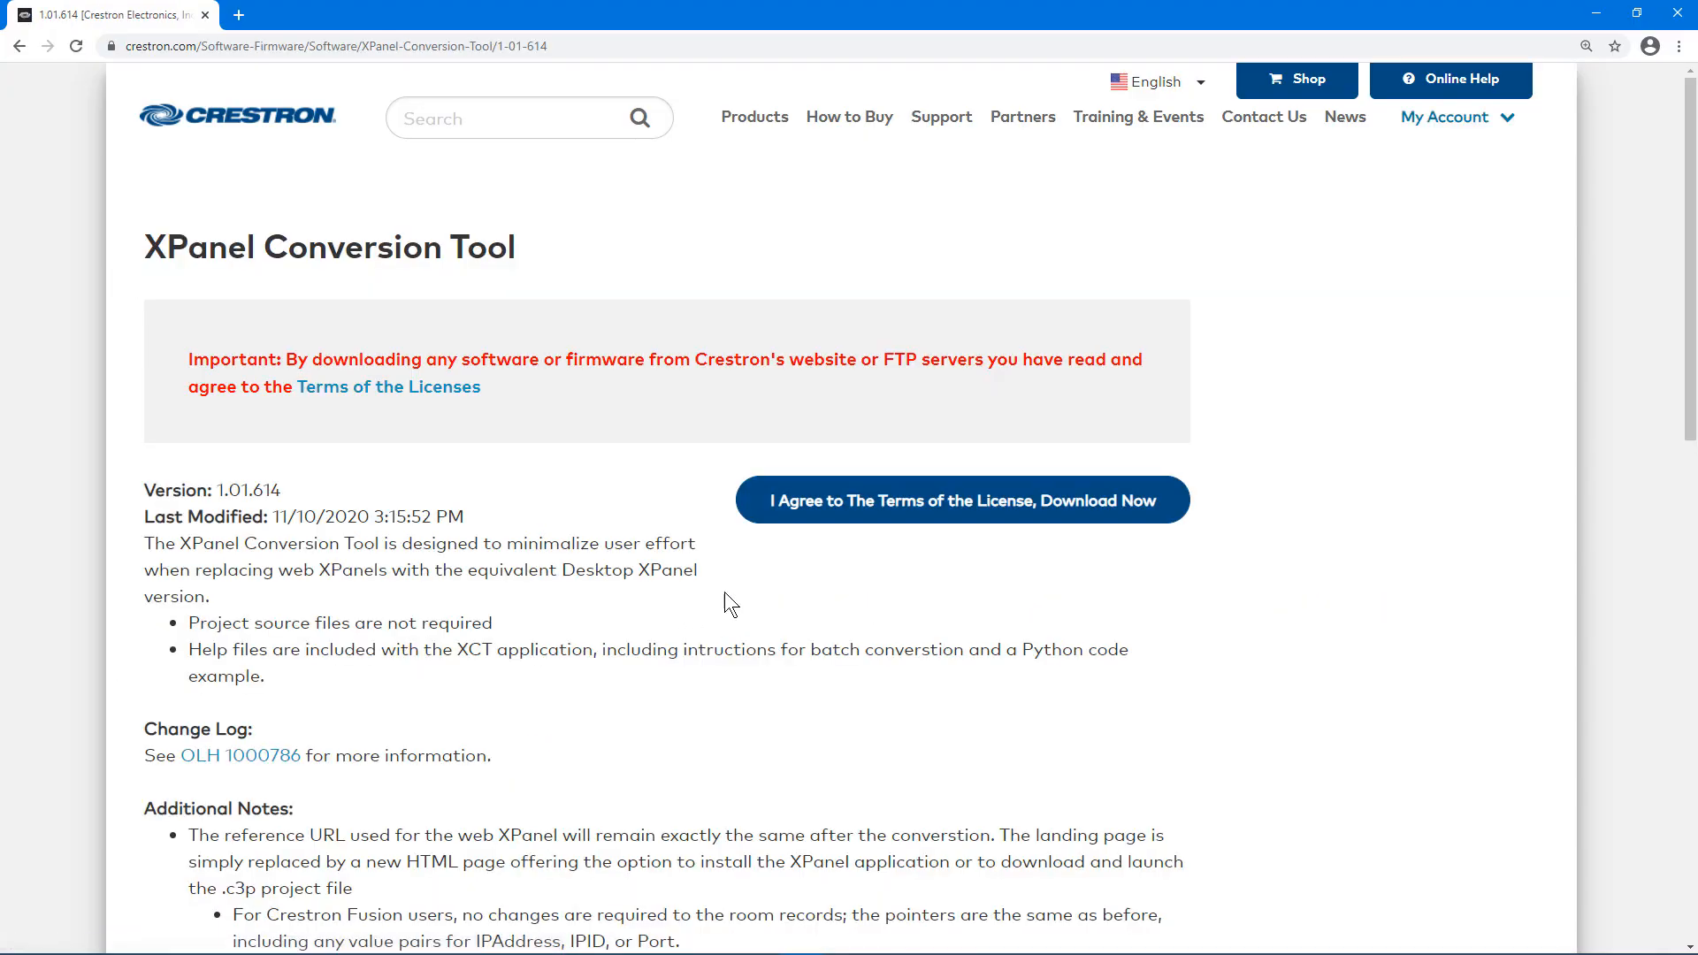
left_click(952, 513)
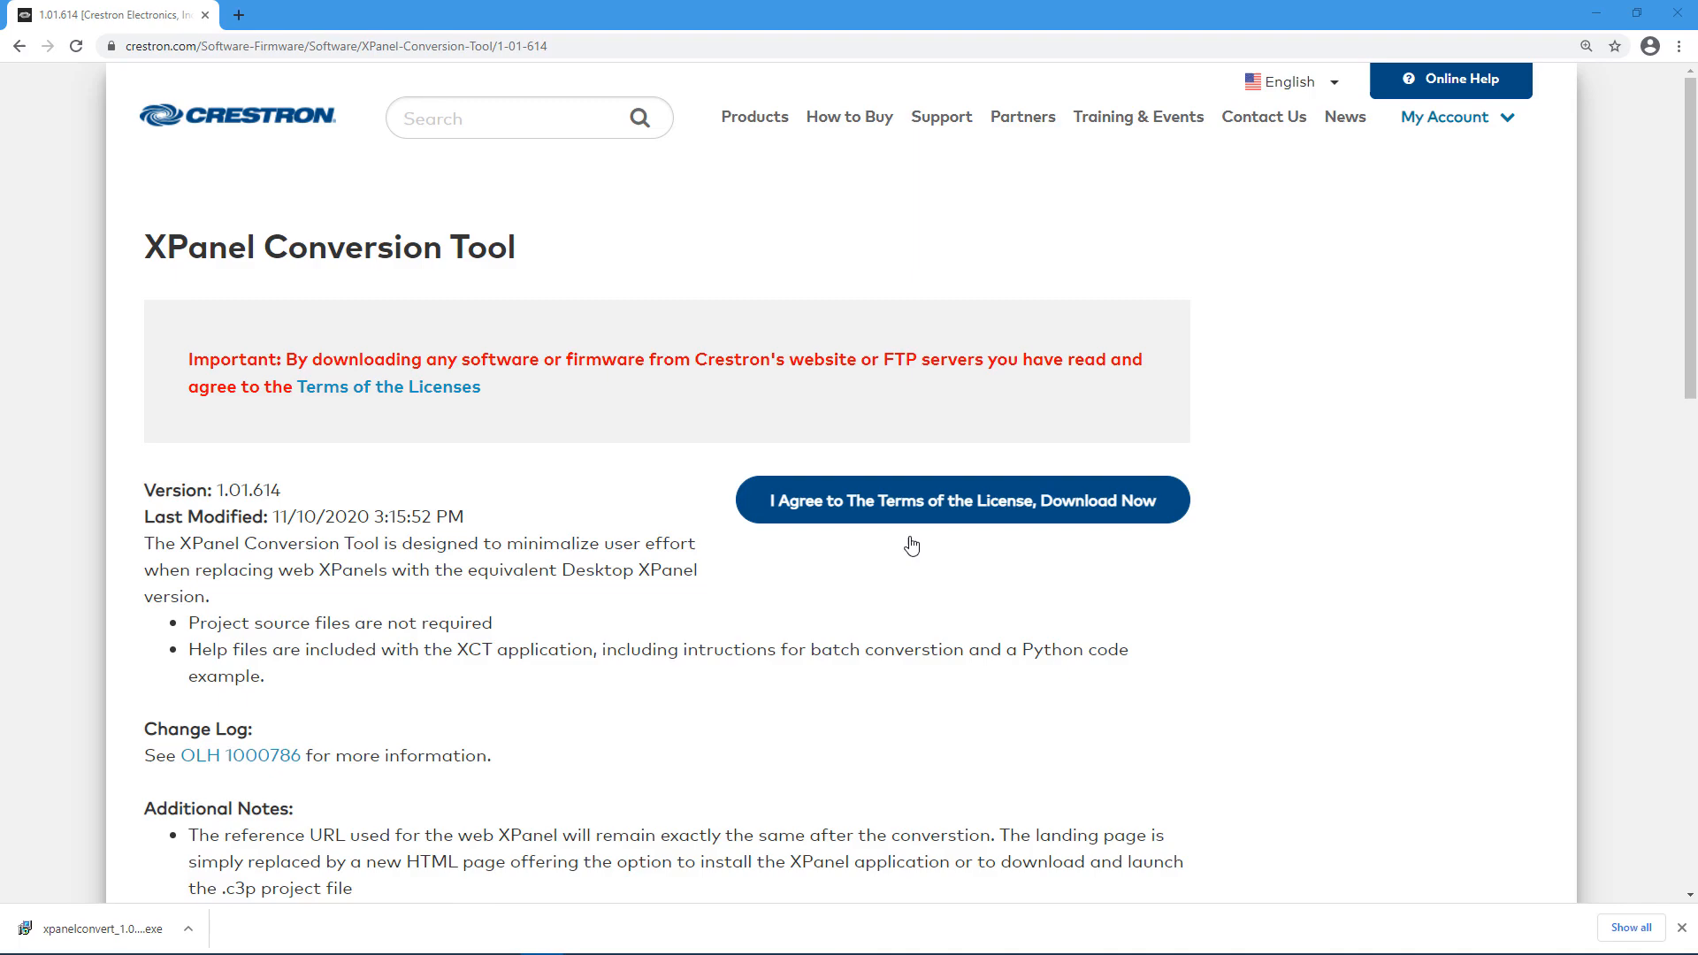
Step: Run the downloaded installer, accept the license, install without a desktop shortcut, and finish
left_click(146, 931)
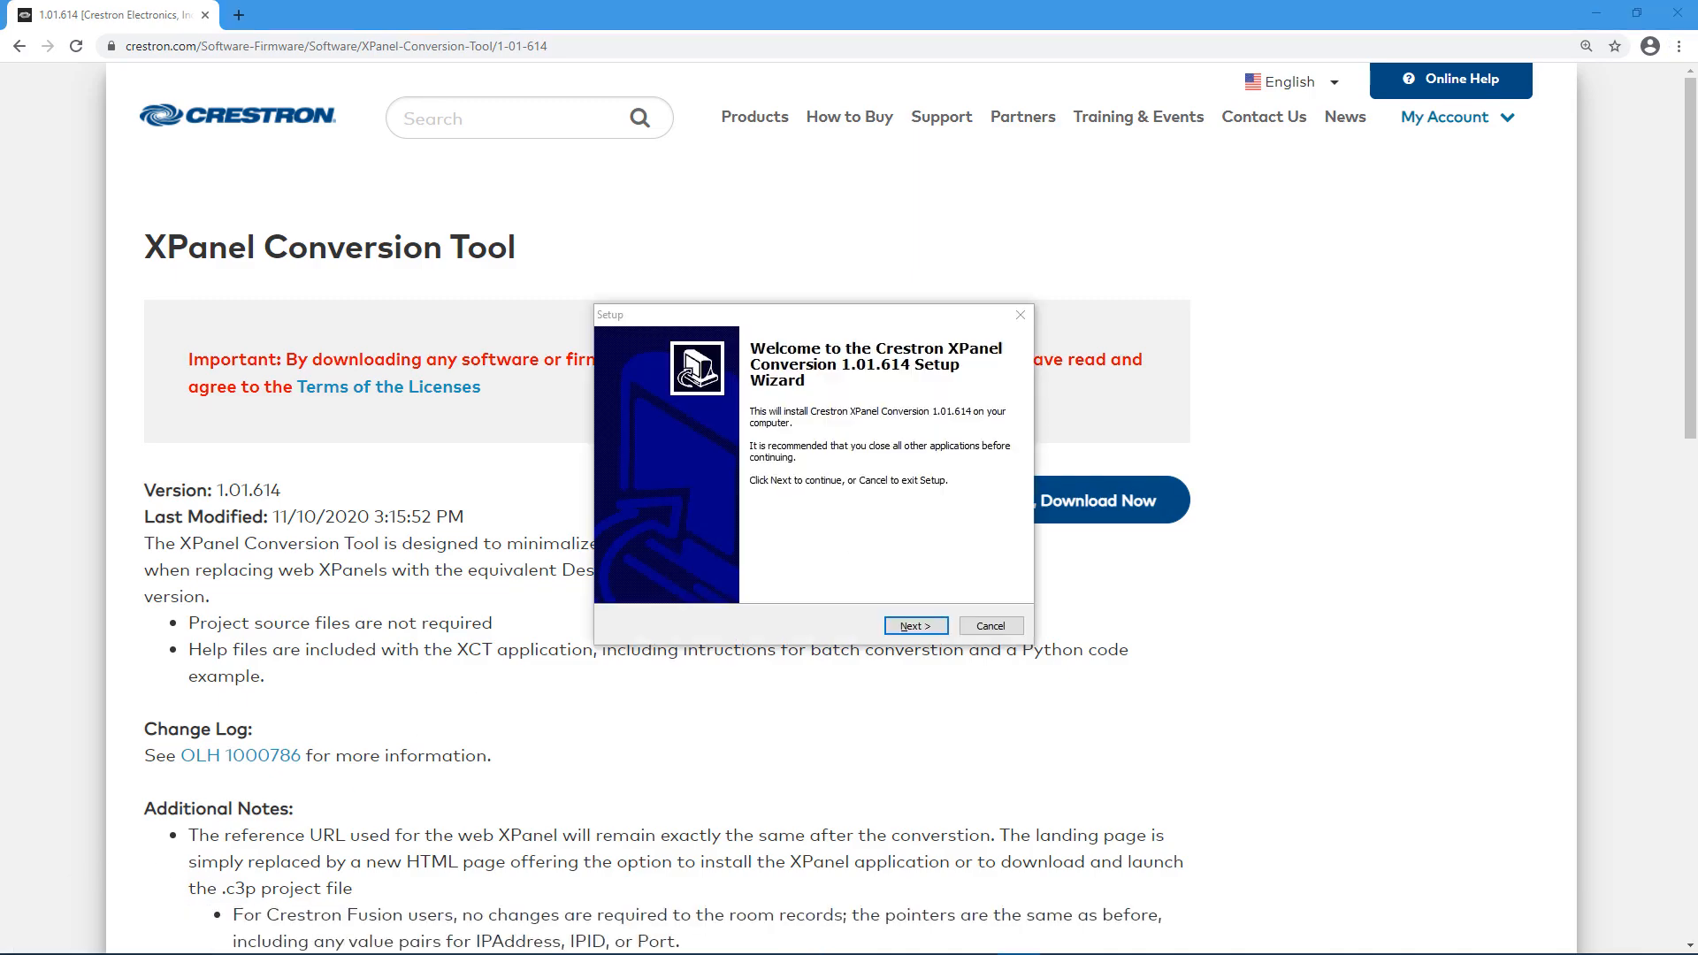
left_click(914, 621)
left_click(824, 570)
left_click(913, 626)
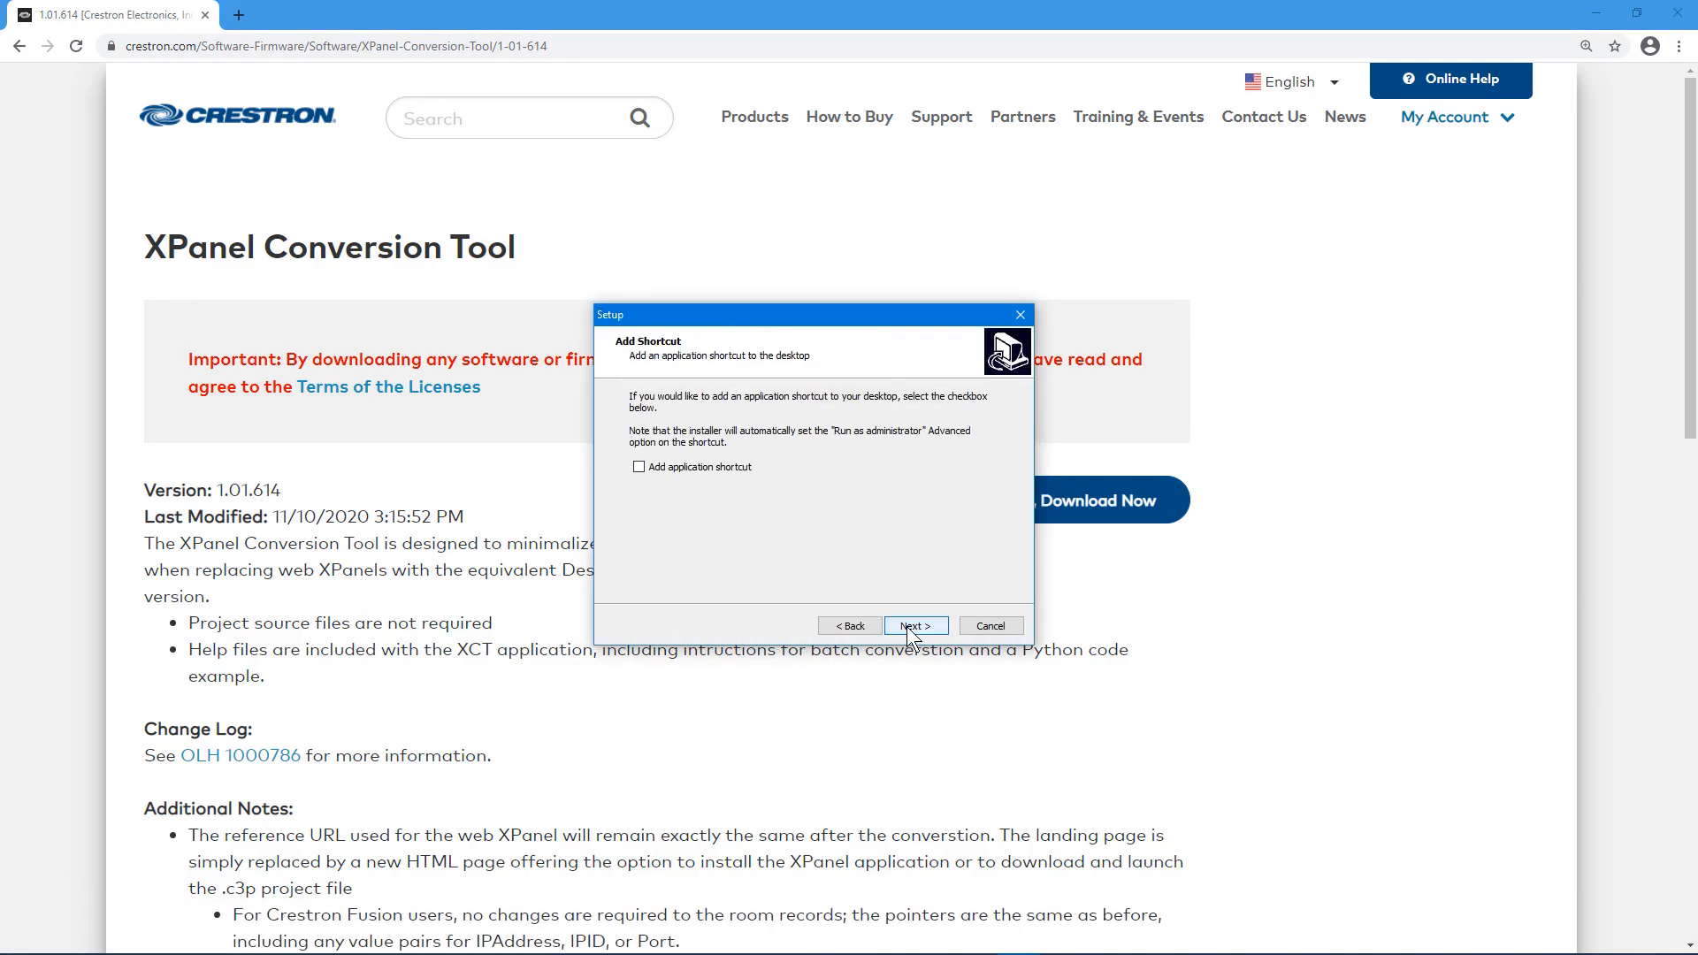
left_click(914, 626)
left_click(914, 626)
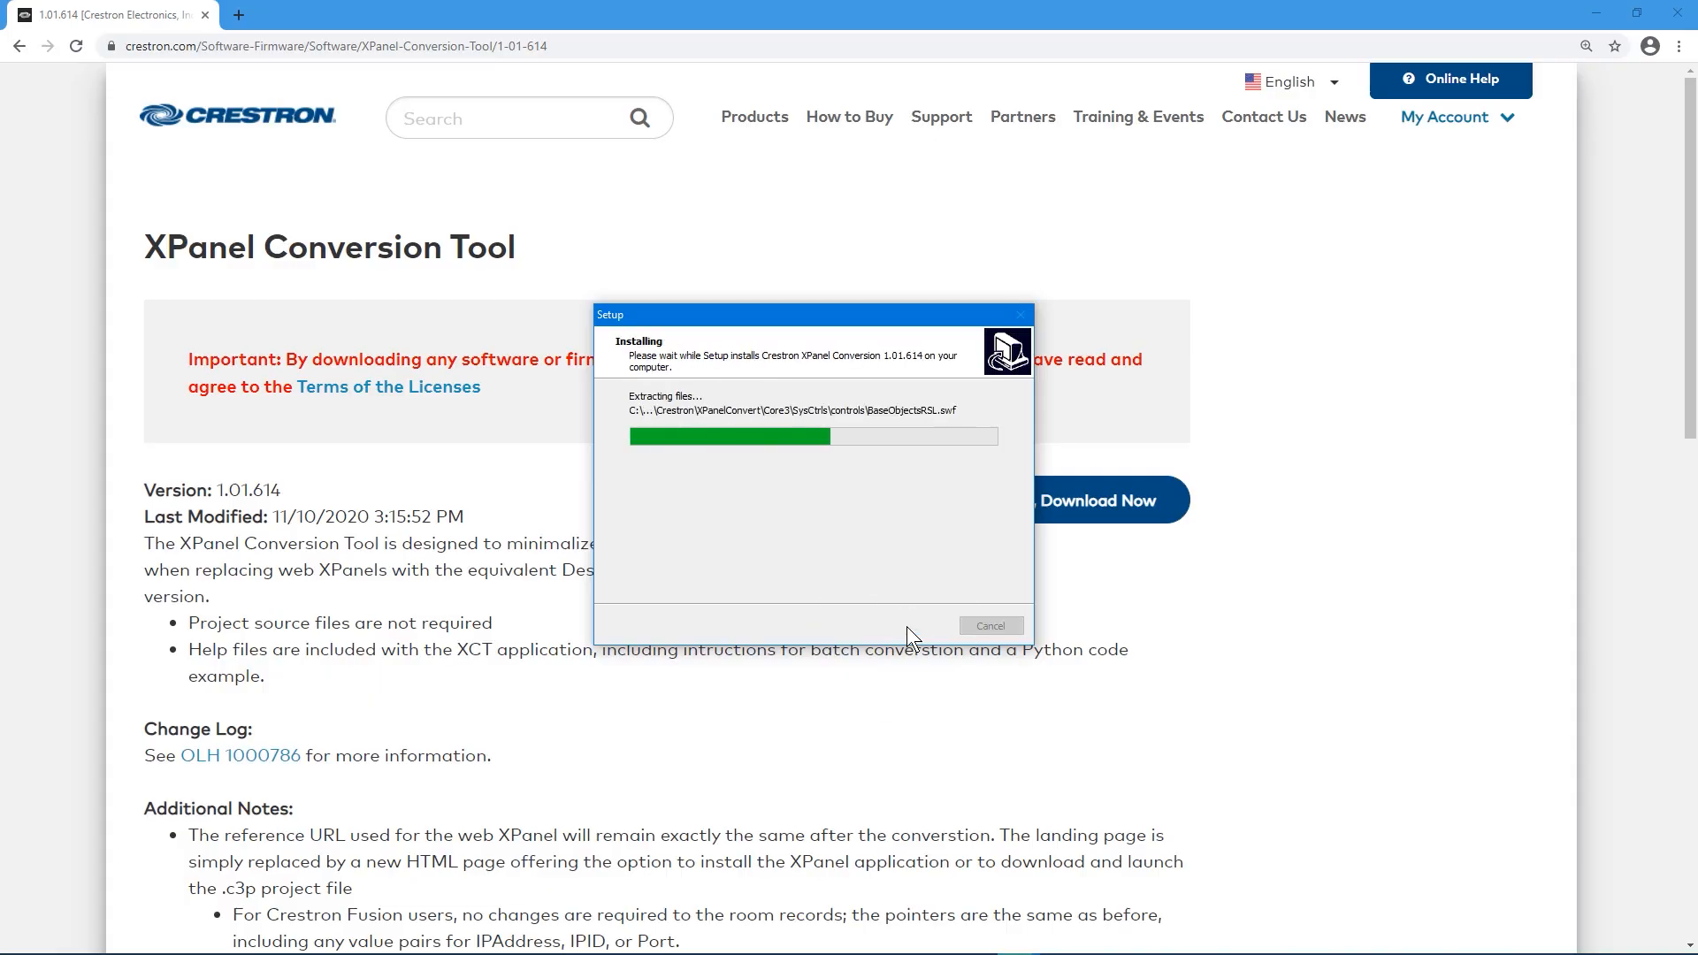
left_click(914, 627)
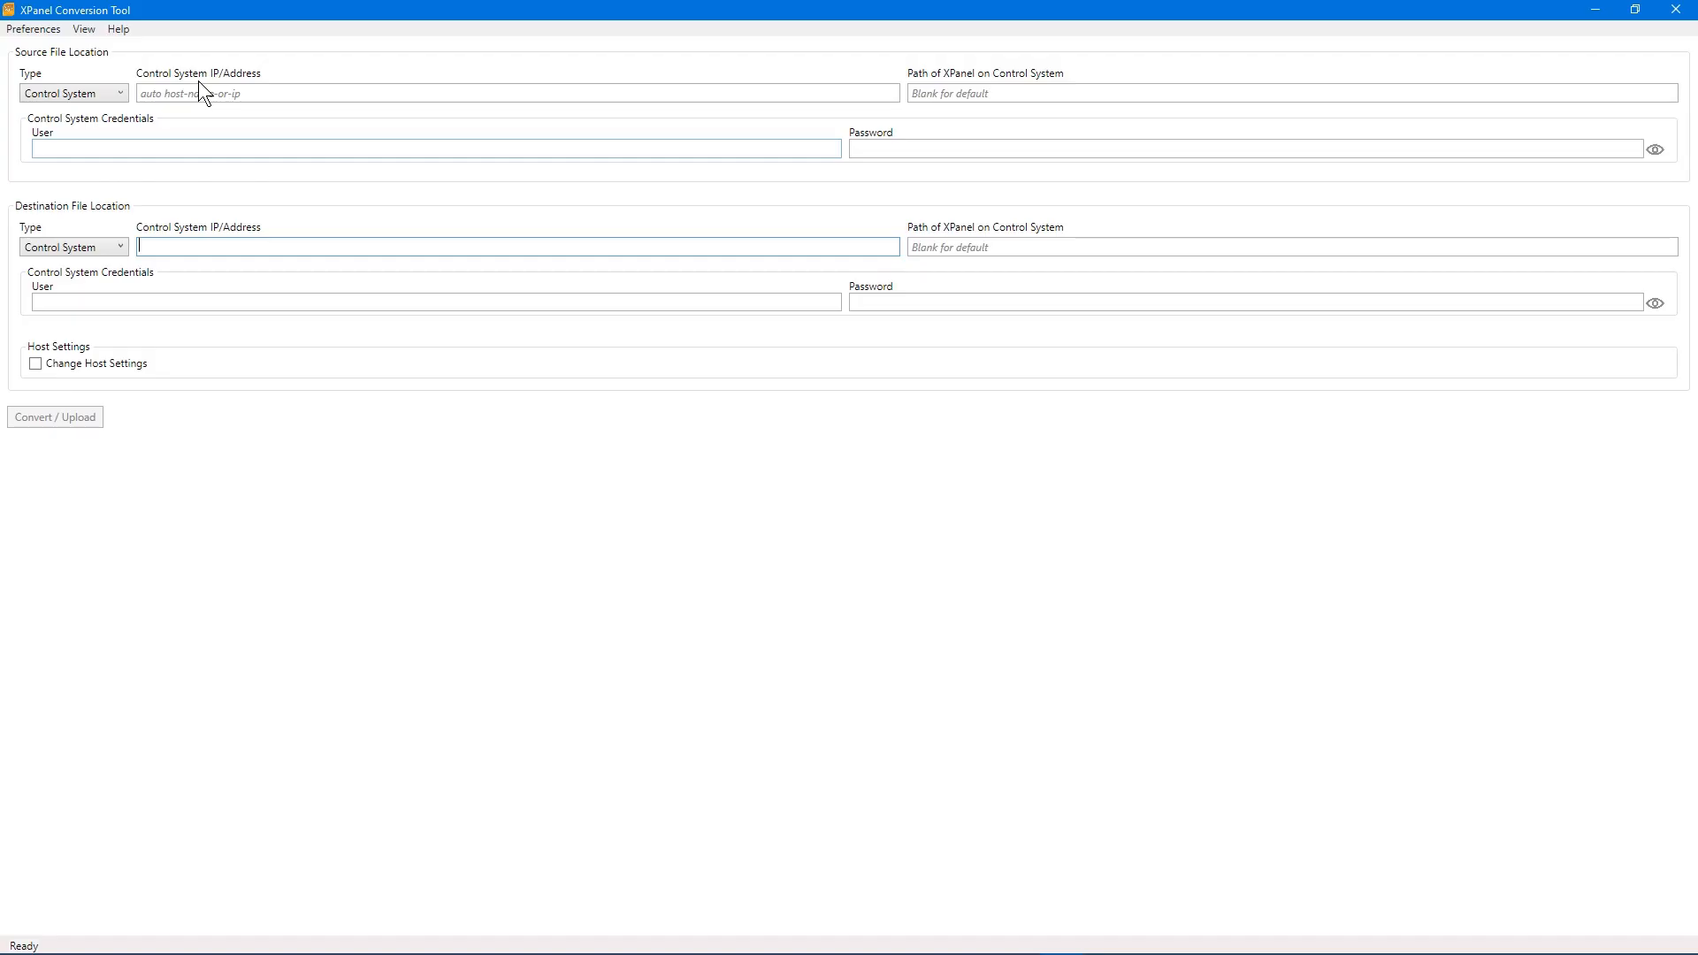
Step: Set the source control system address to 192.168.0.27
left_click(113, 93)
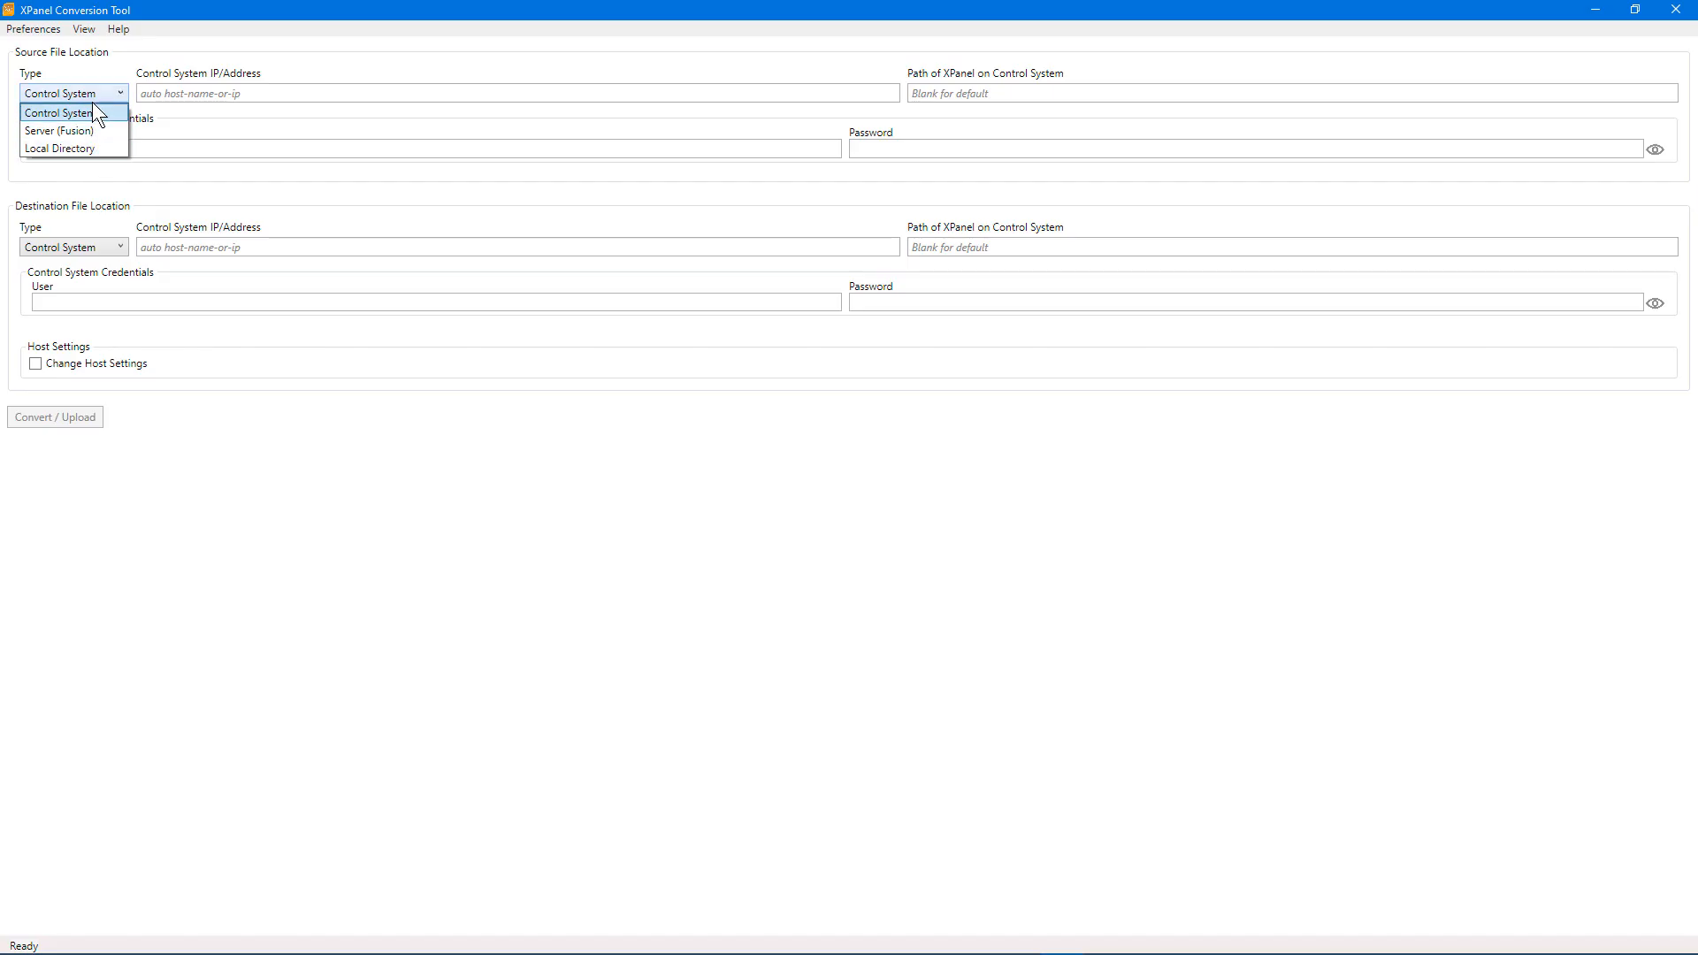
left_click(150, 92)
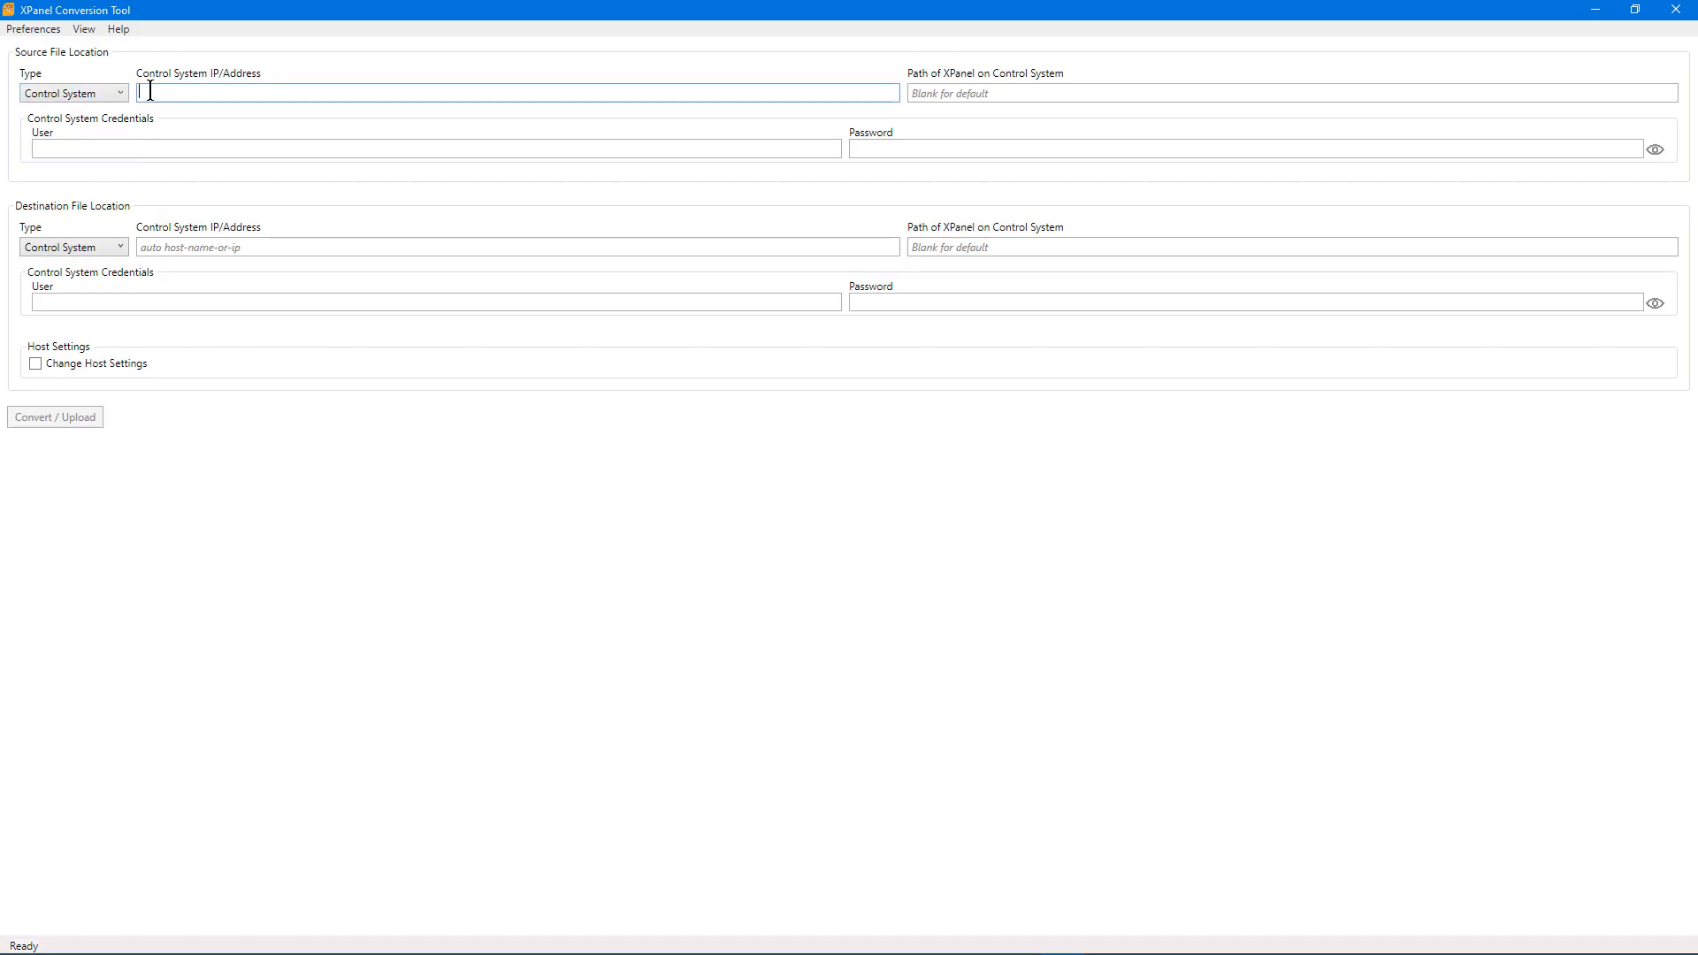
type("192.168.0.27")
key("alt")
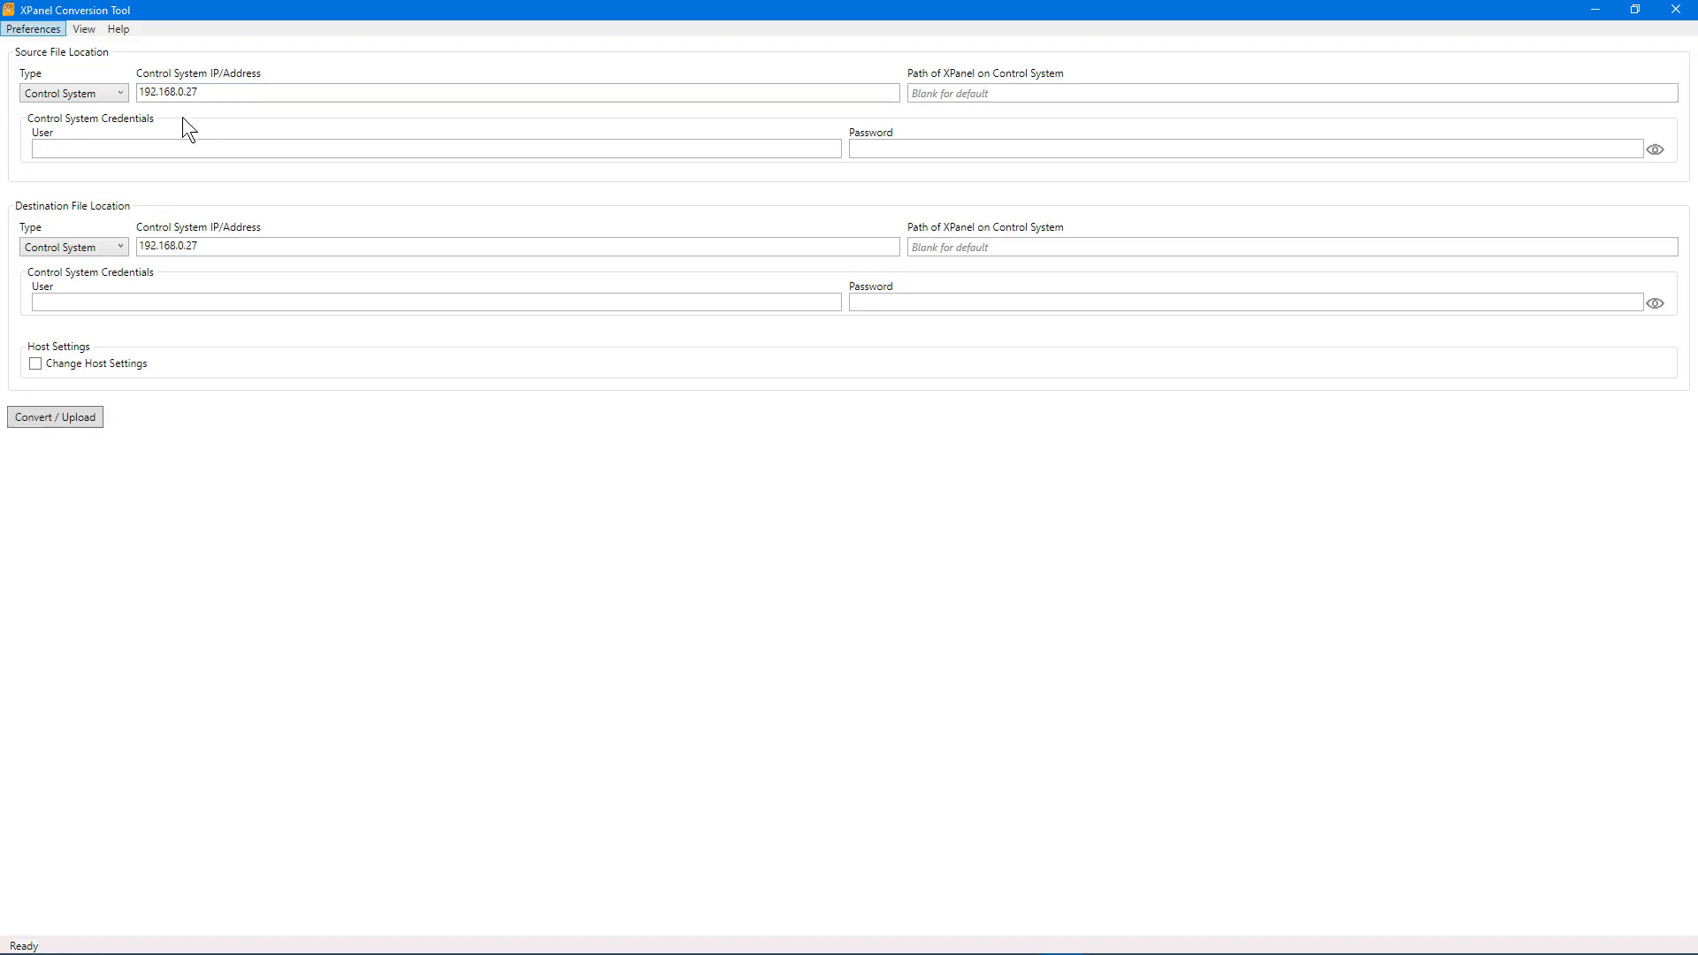
key("Escape")
left_click(994, 91)
Step: Enter the control system user name and password under Control System Credentials
left_click(475, 150)
key("Tab")
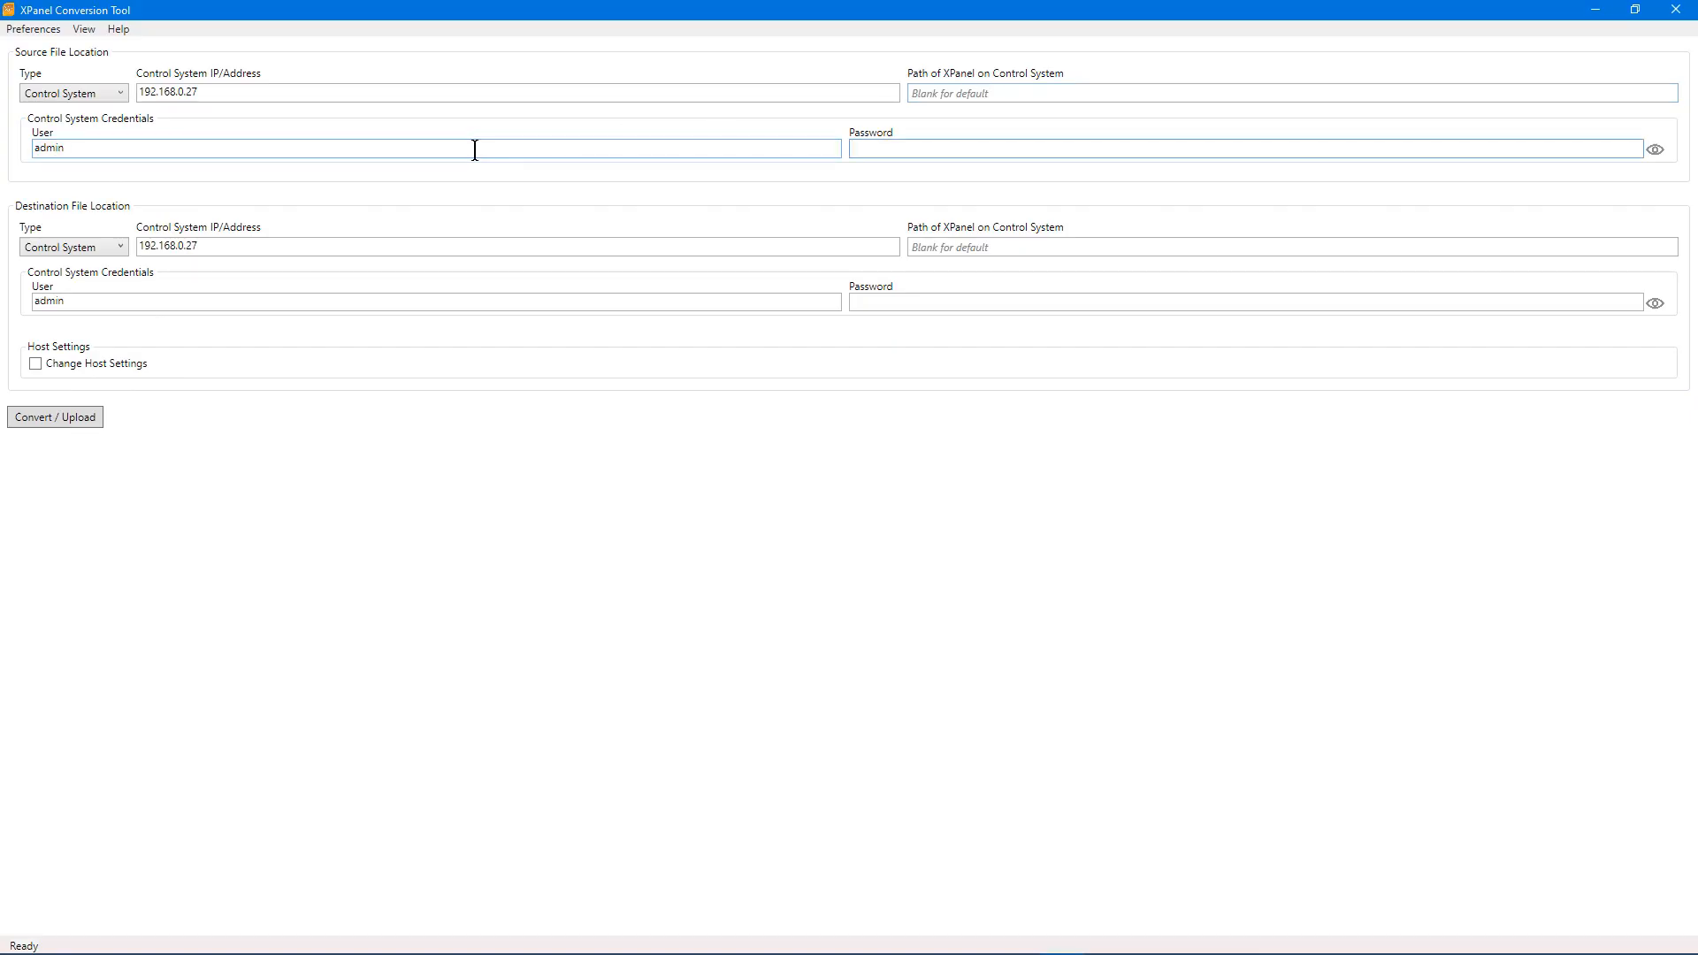
key("alt")
key("alt")
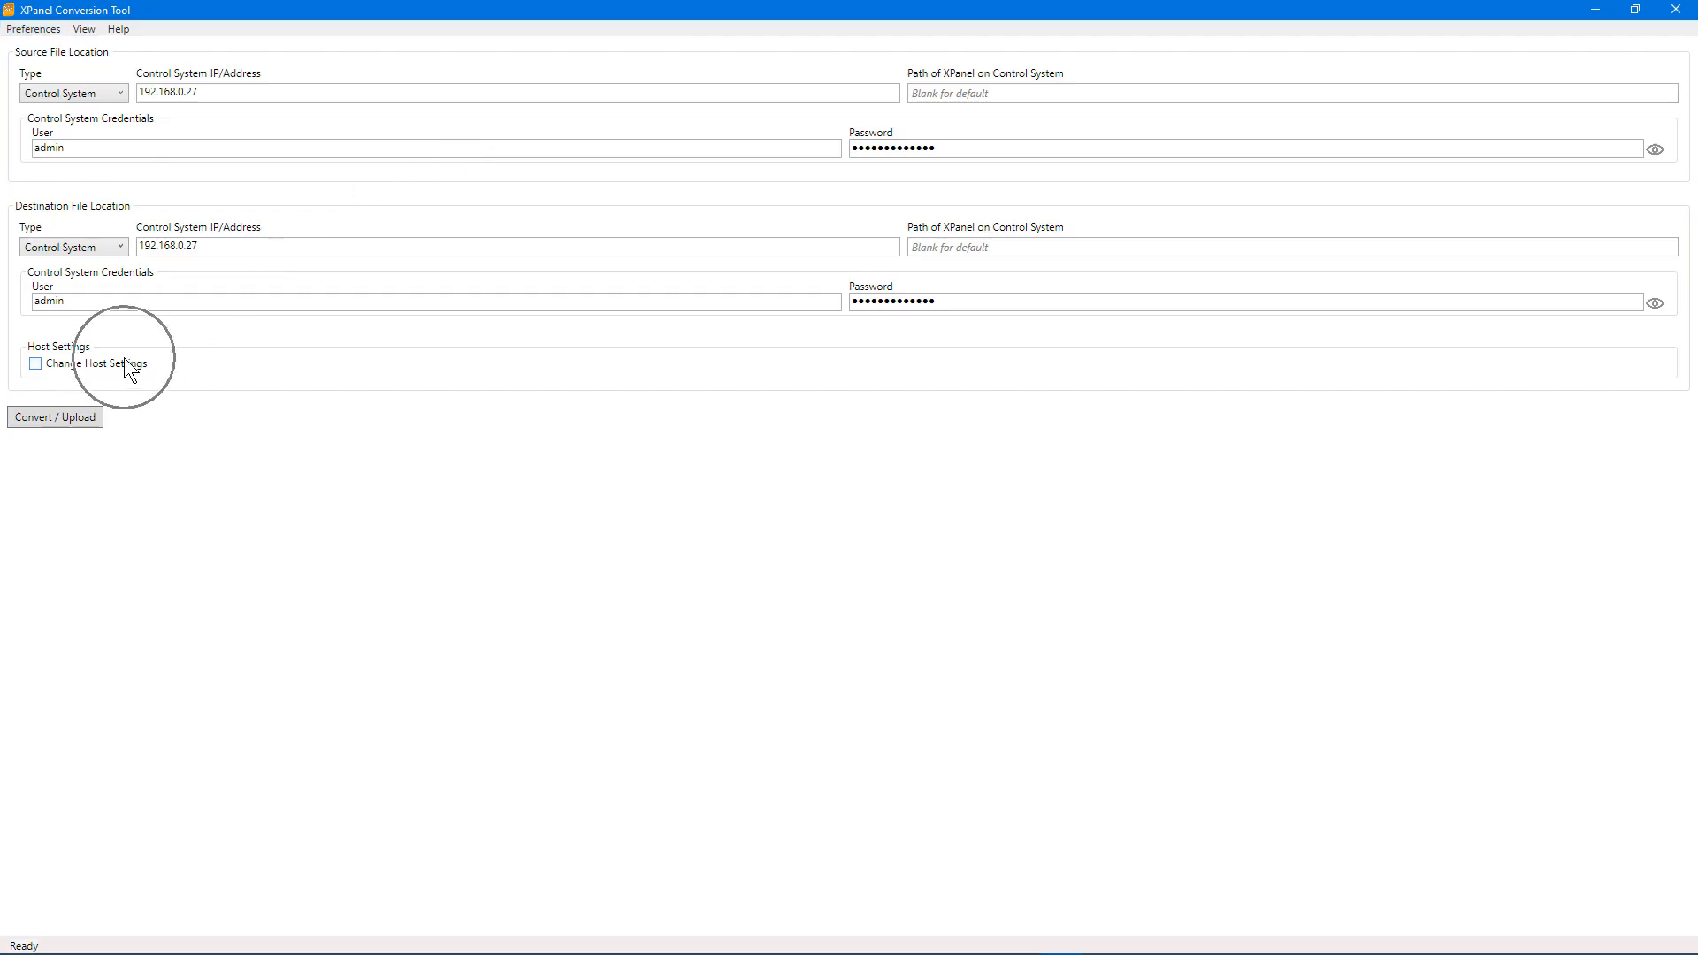
Step: Enable Change Host Settings and replace hostname 127.0.0.1 with 192.168.0.27
left_click(124, 357)
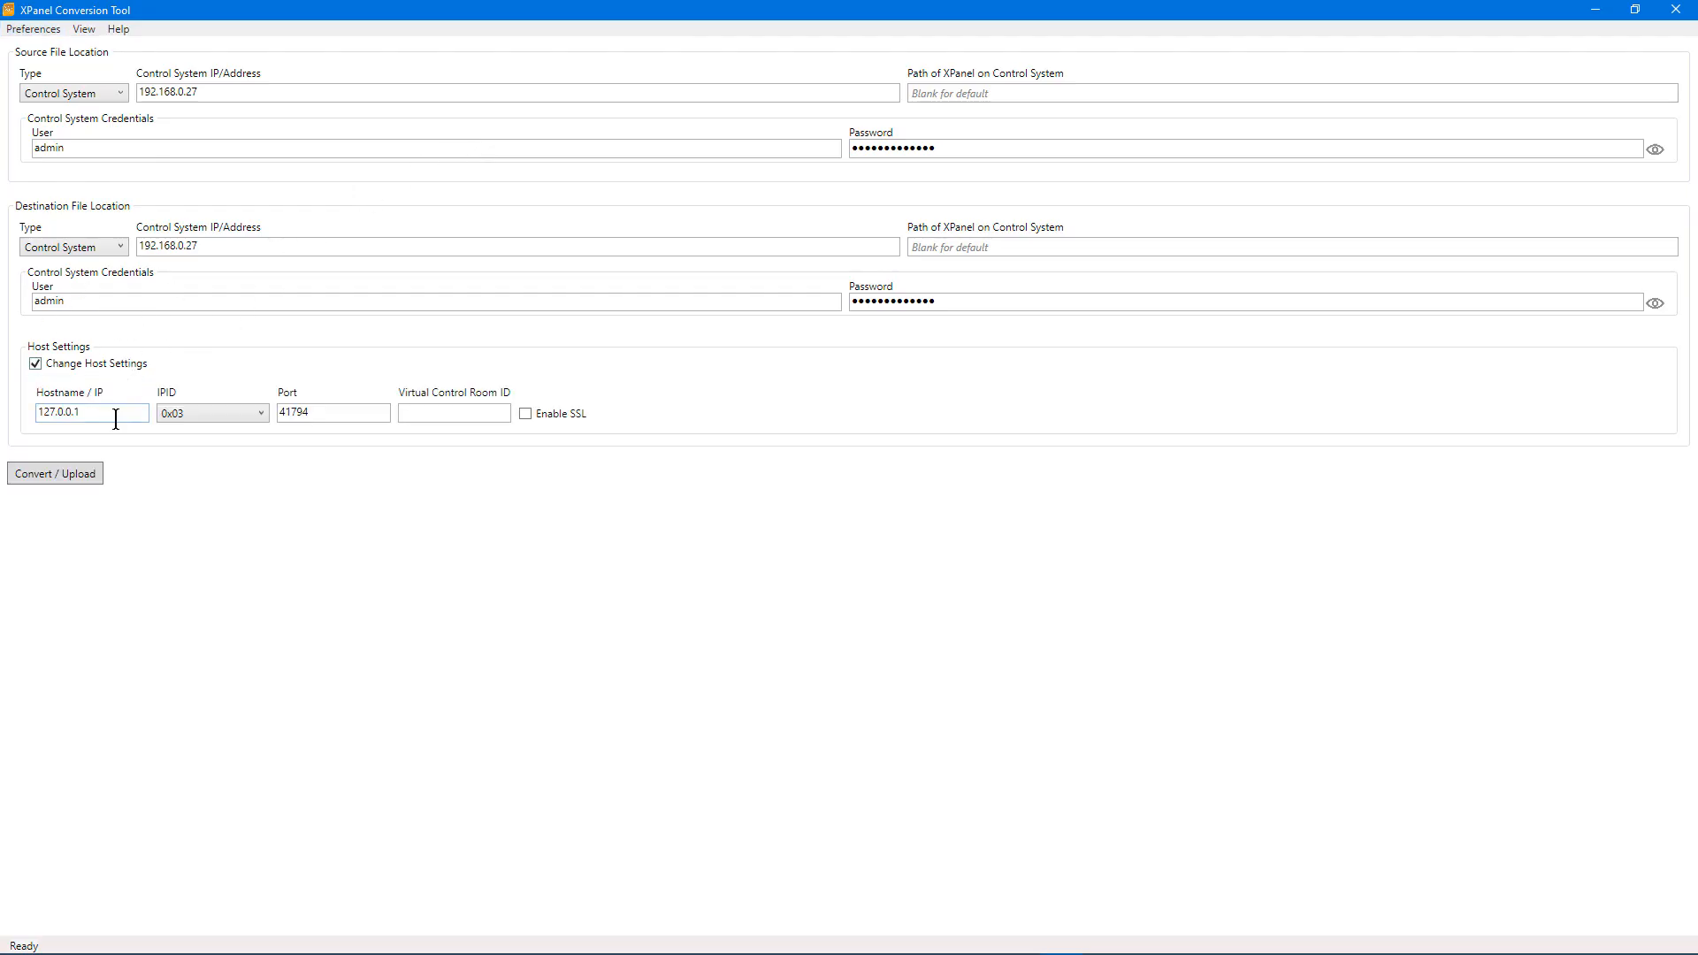
key("Tab")
type("192.168.0.27")
Step: Run Convert / Upload until the status reads 'All files transferred.'
left_click(90, 483)
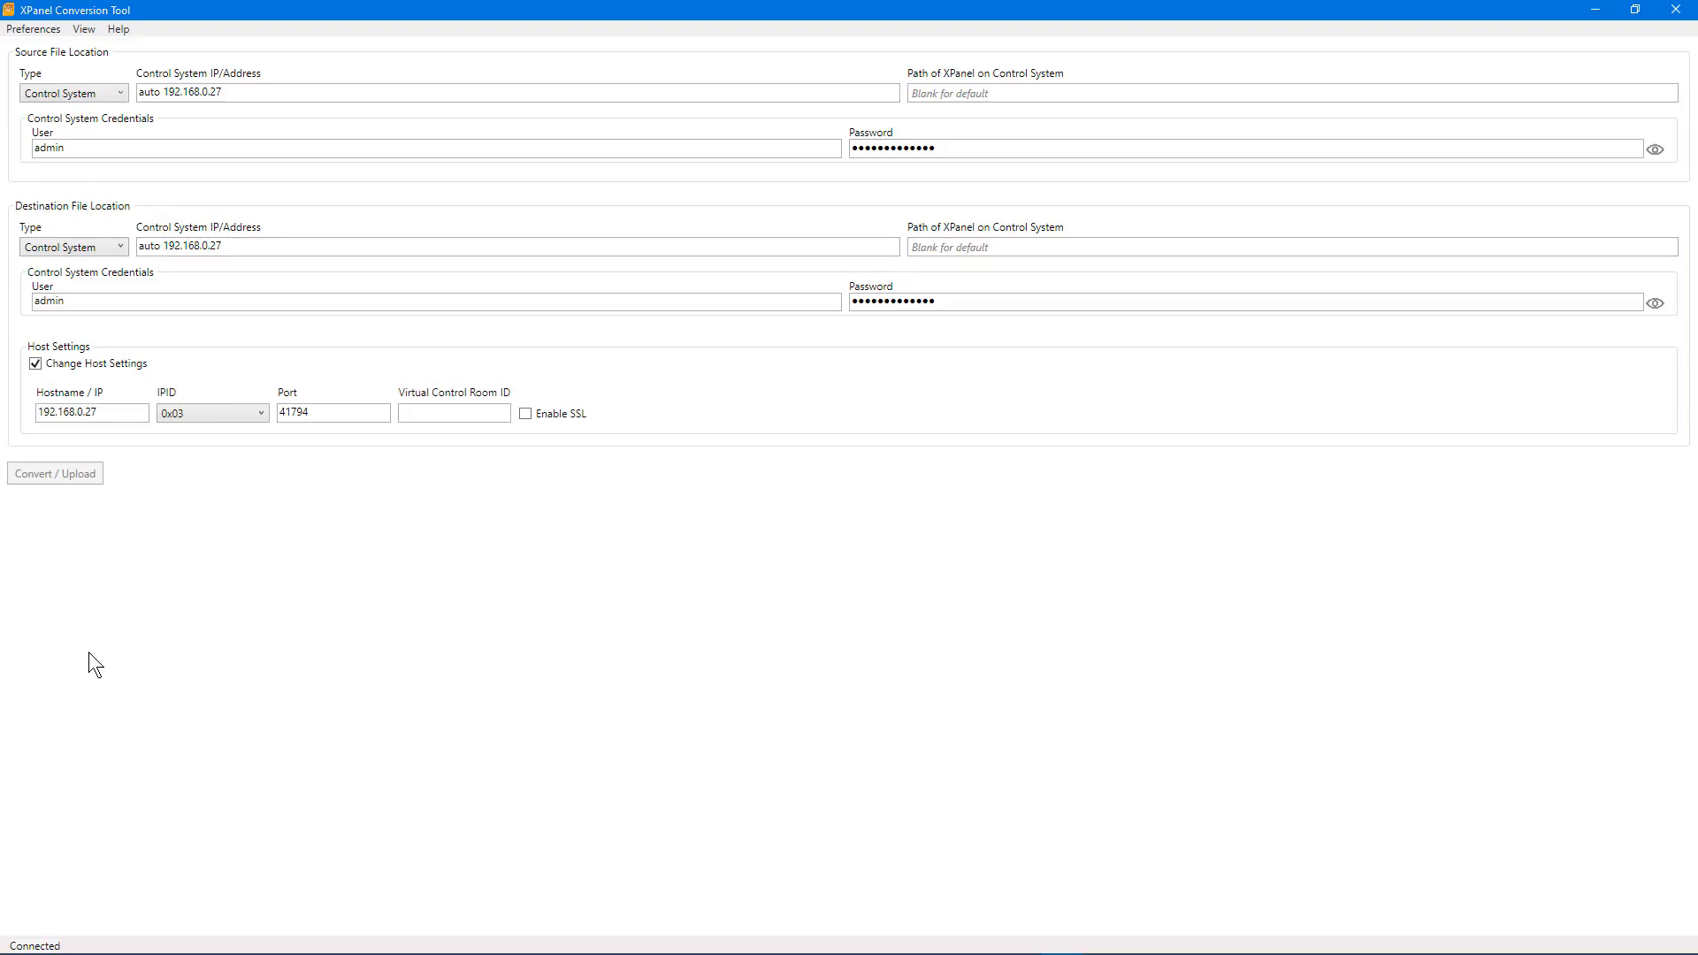
left_click(72, 940)
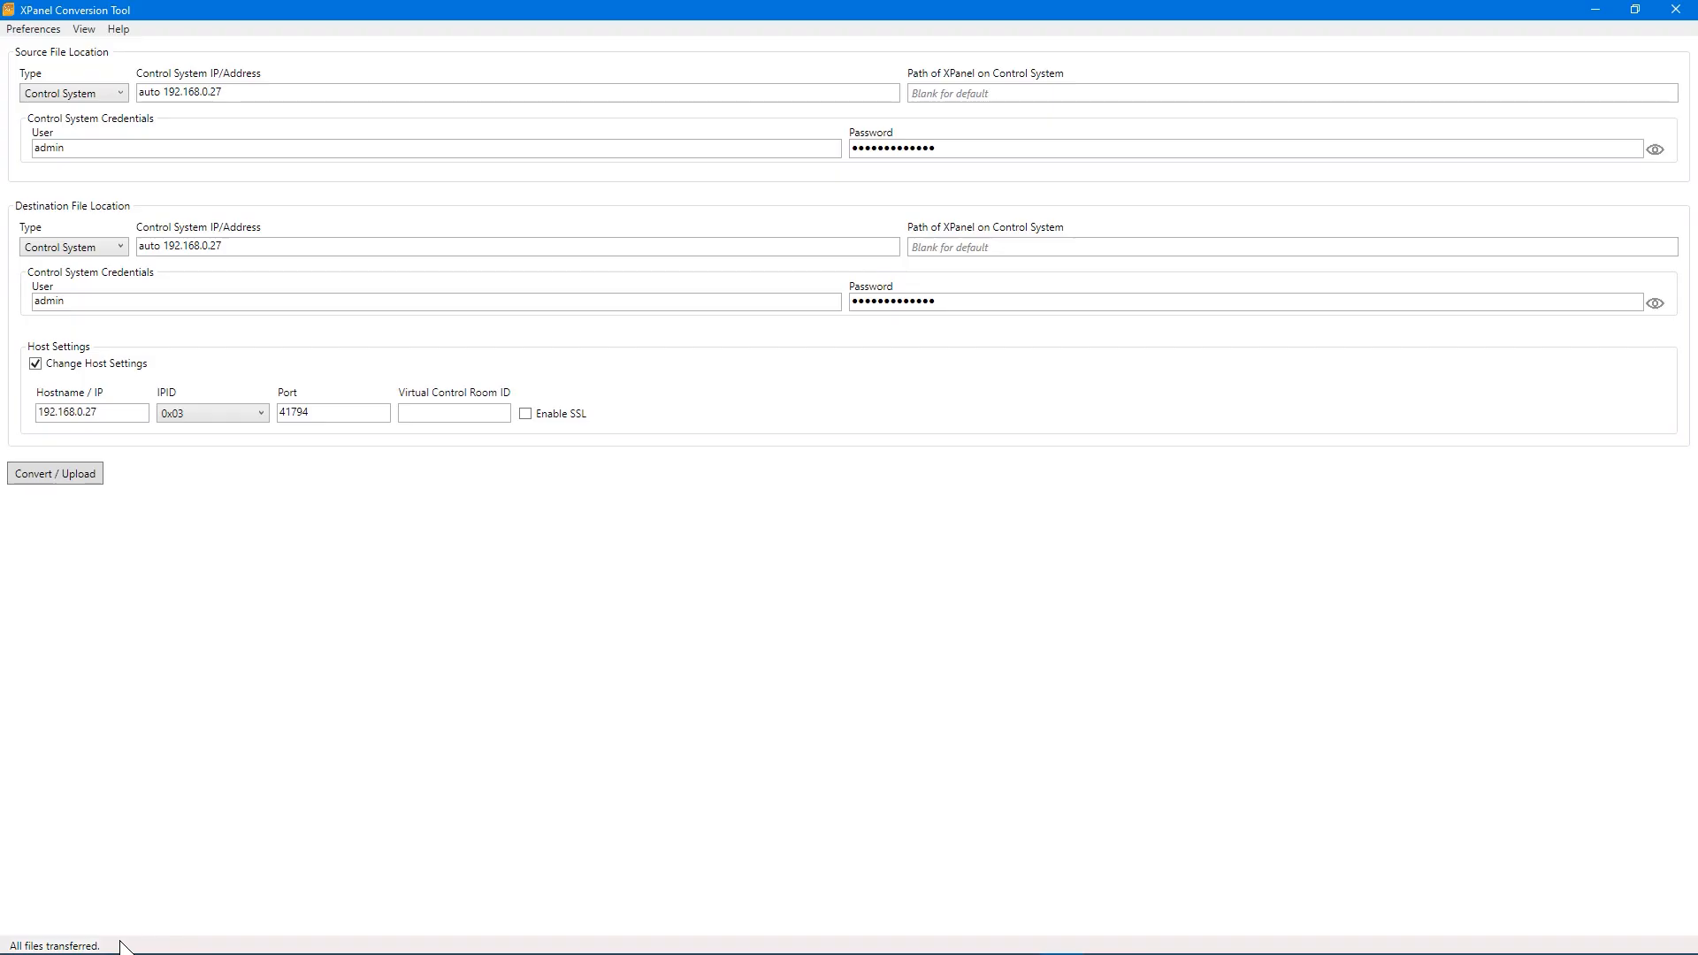
Step: Download the Crestron XPanel desktop installer from the landing page
key("ctrl")
key("ctrl")
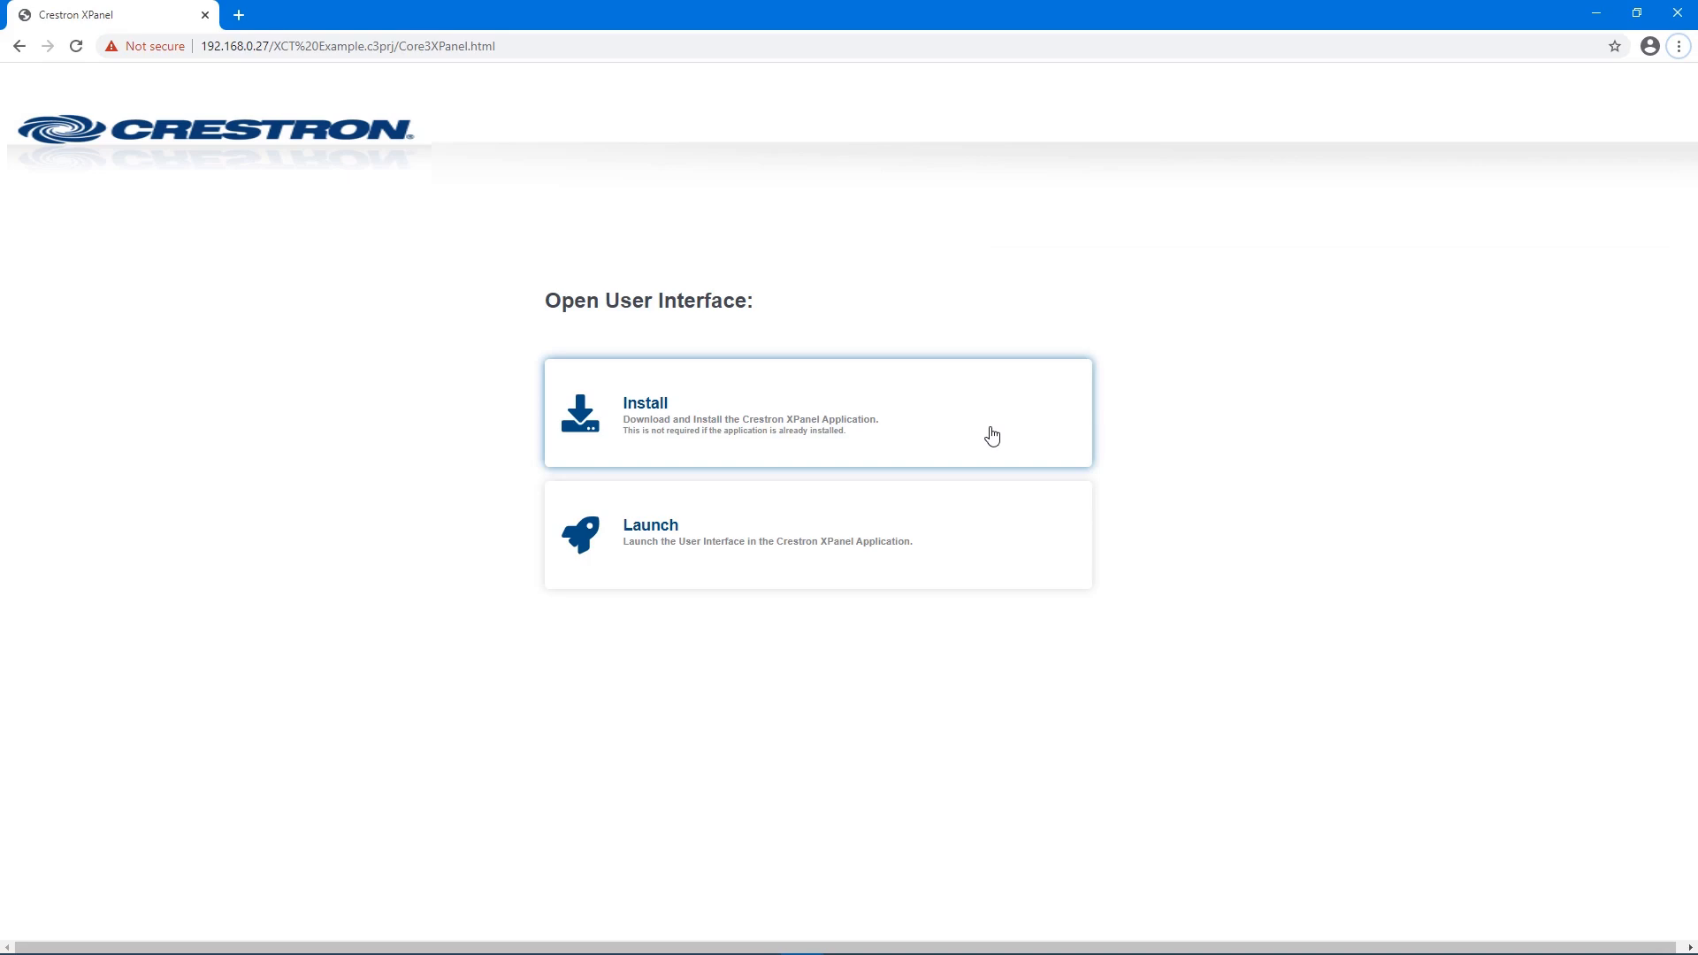
key("ctrl")
left_click(912, 448)
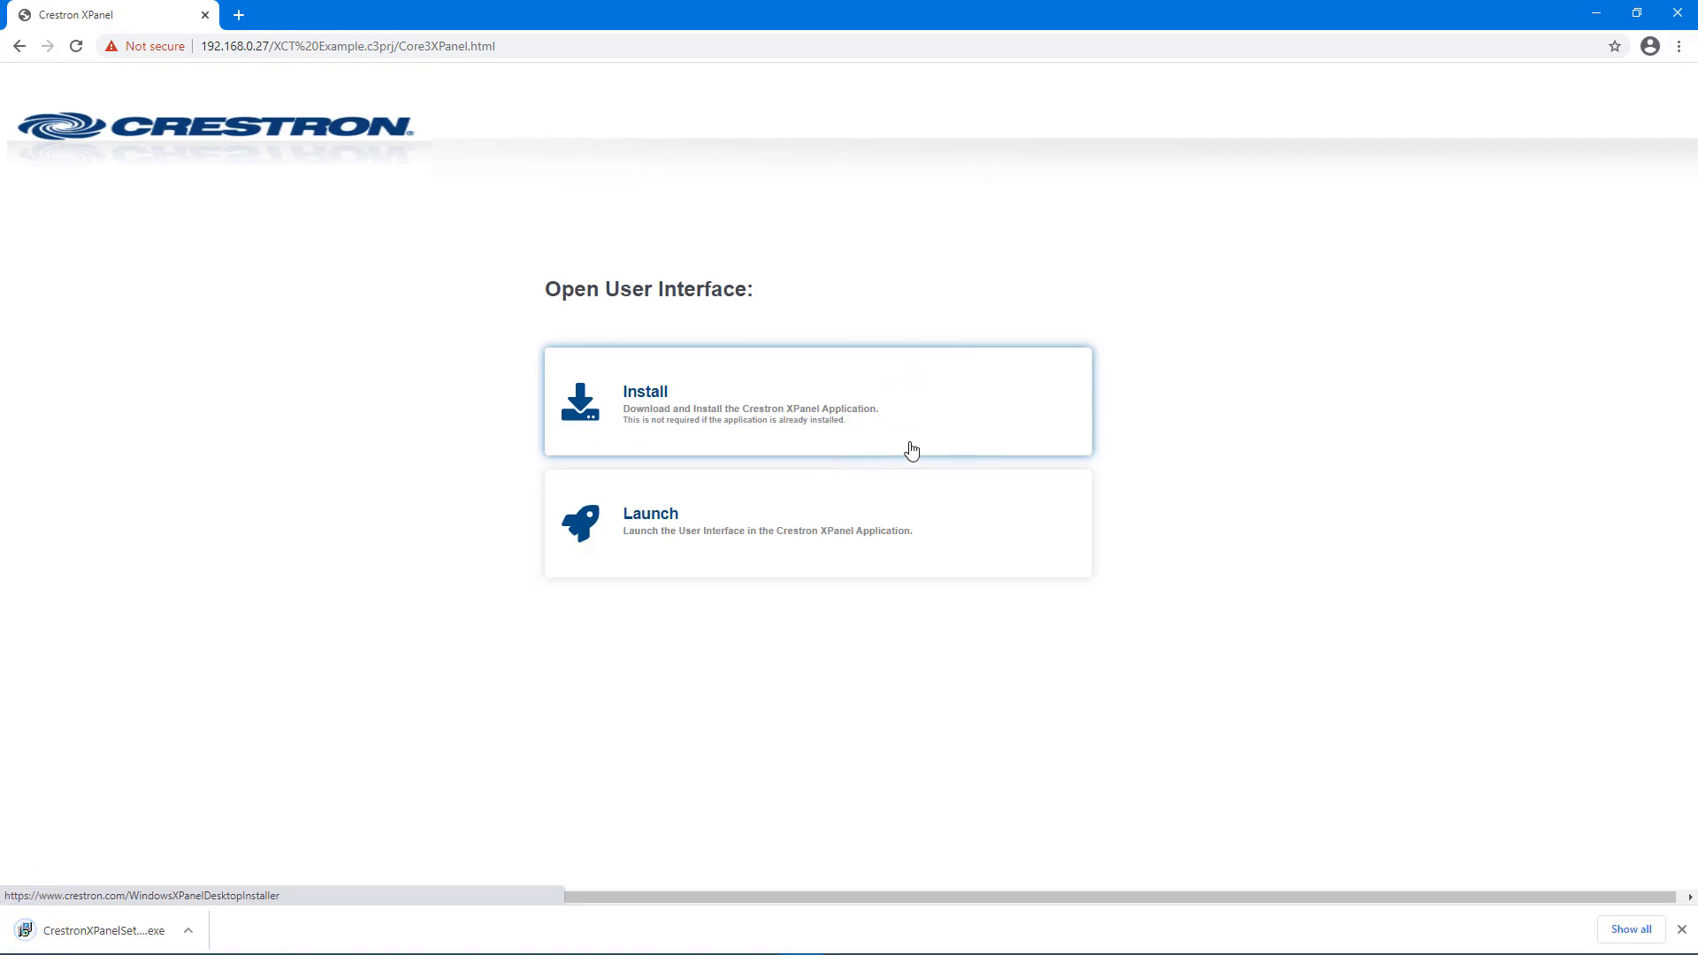
Step: Install Crestron XPanel 1.0.7 with a desktop shortcut, then launch the panel in it
left_click(146, 936)
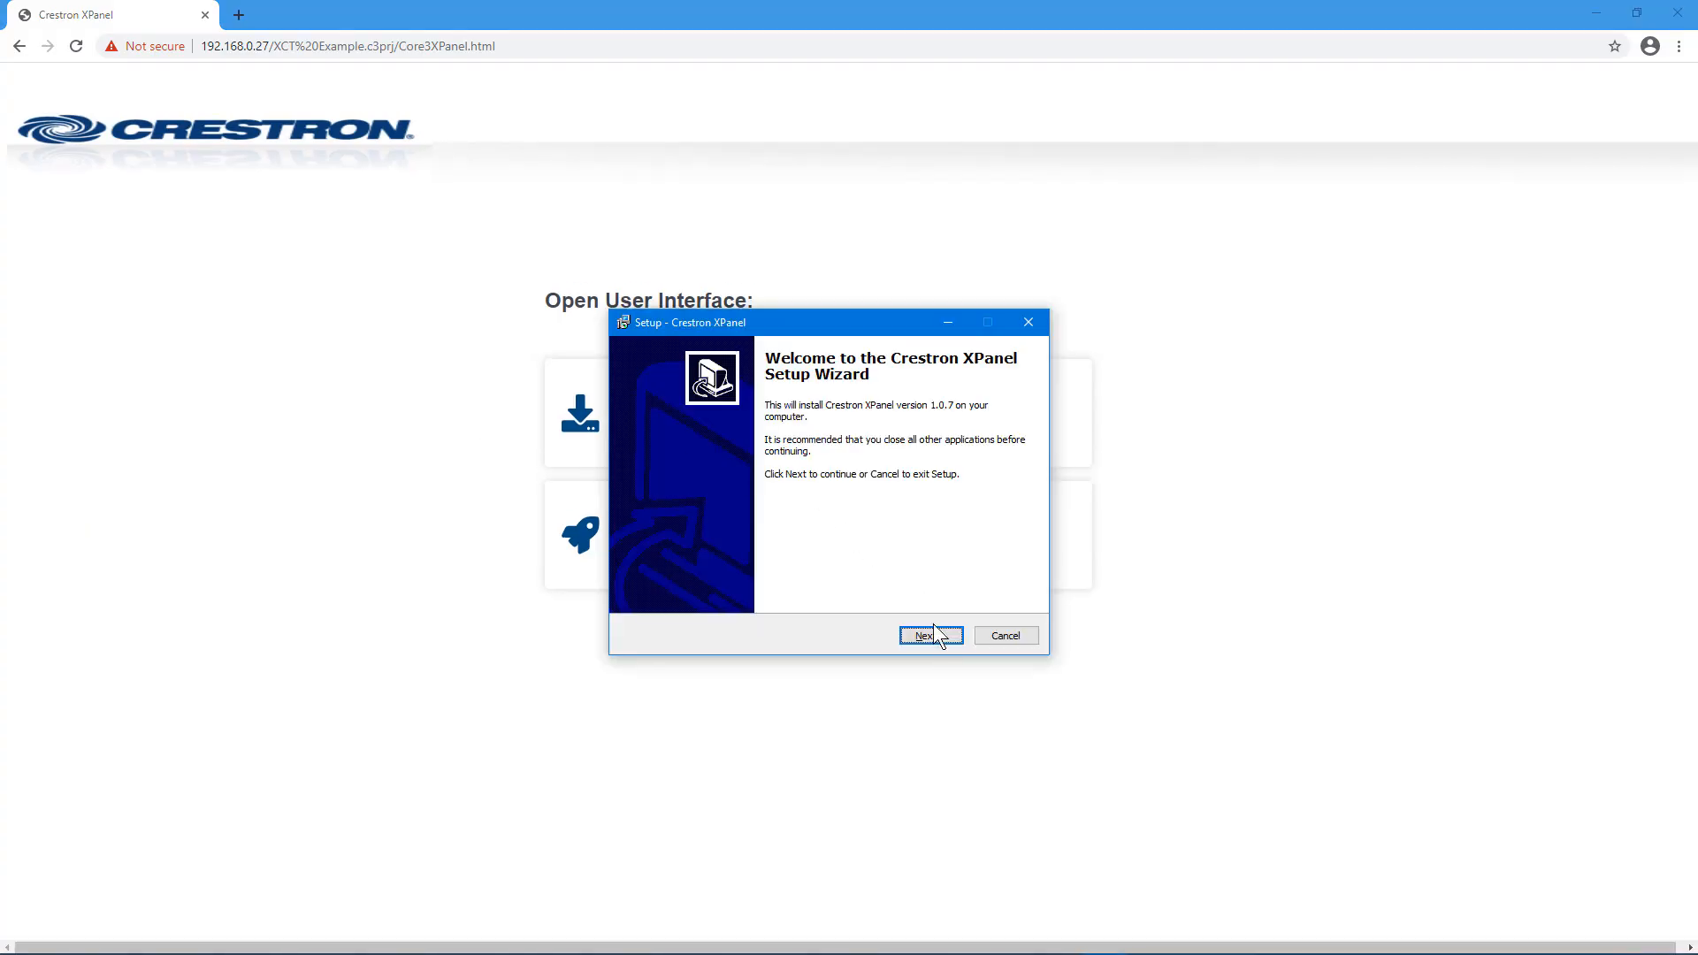
left_click(933, 634)
left_click(748, 580)
left_click(928, 635)
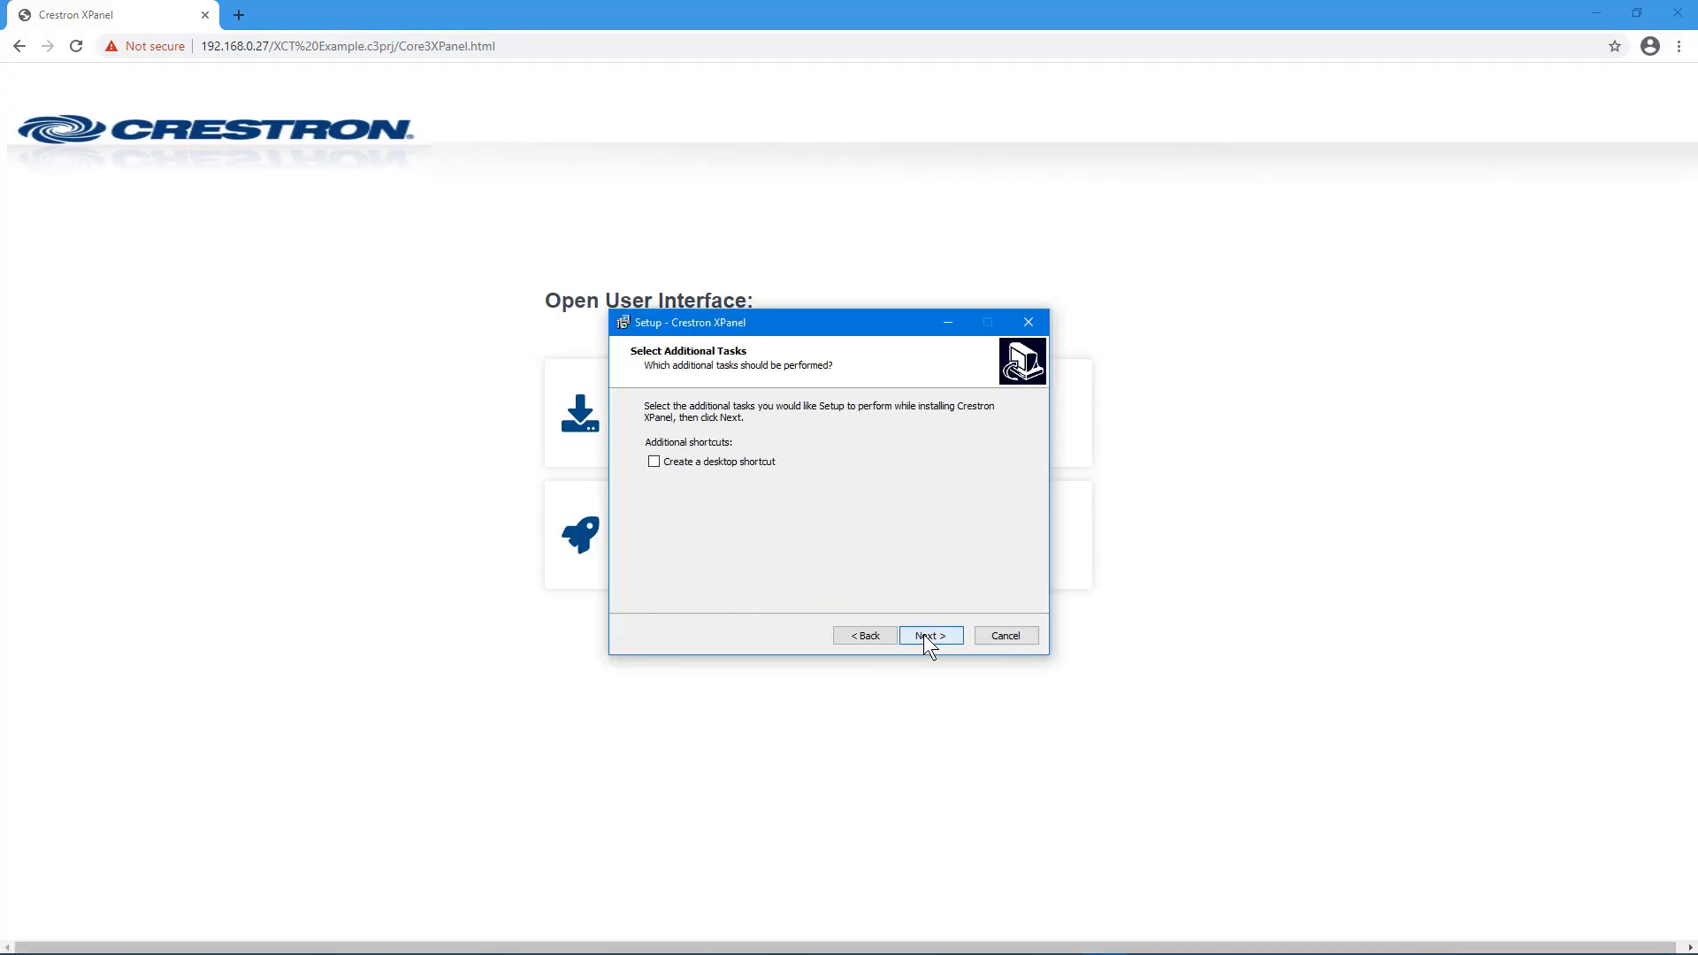
left_click(764, 458)
left_click(936, 637)
left_click(936, 637)
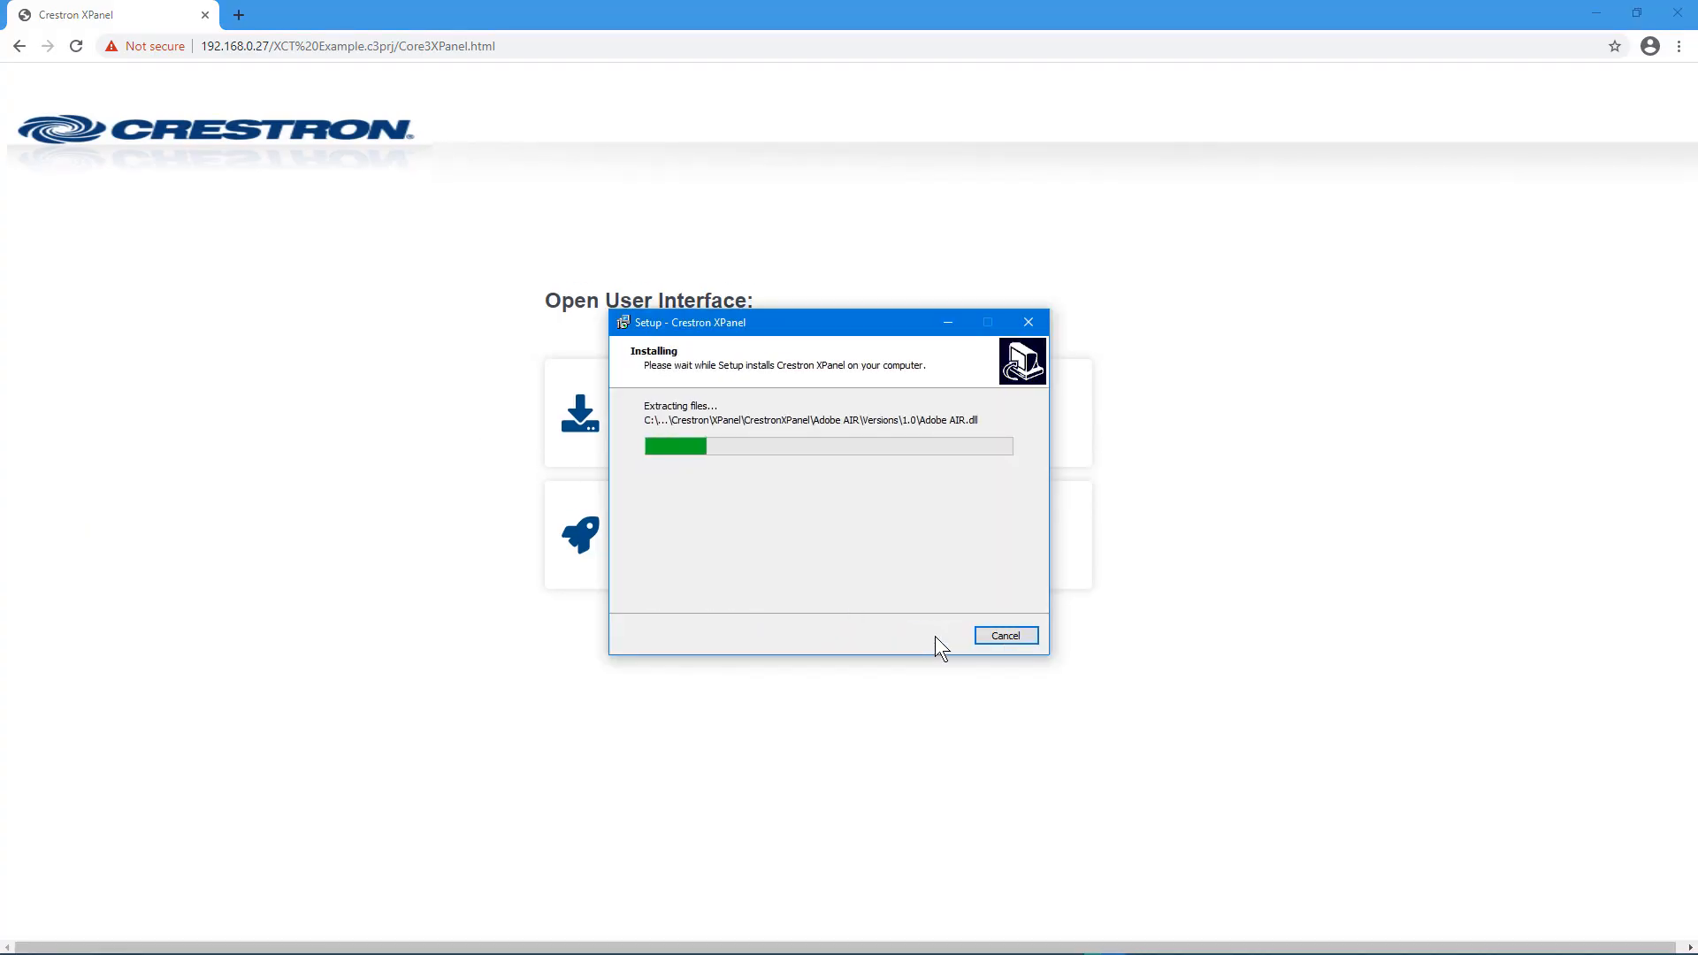
left_click(936, 635)
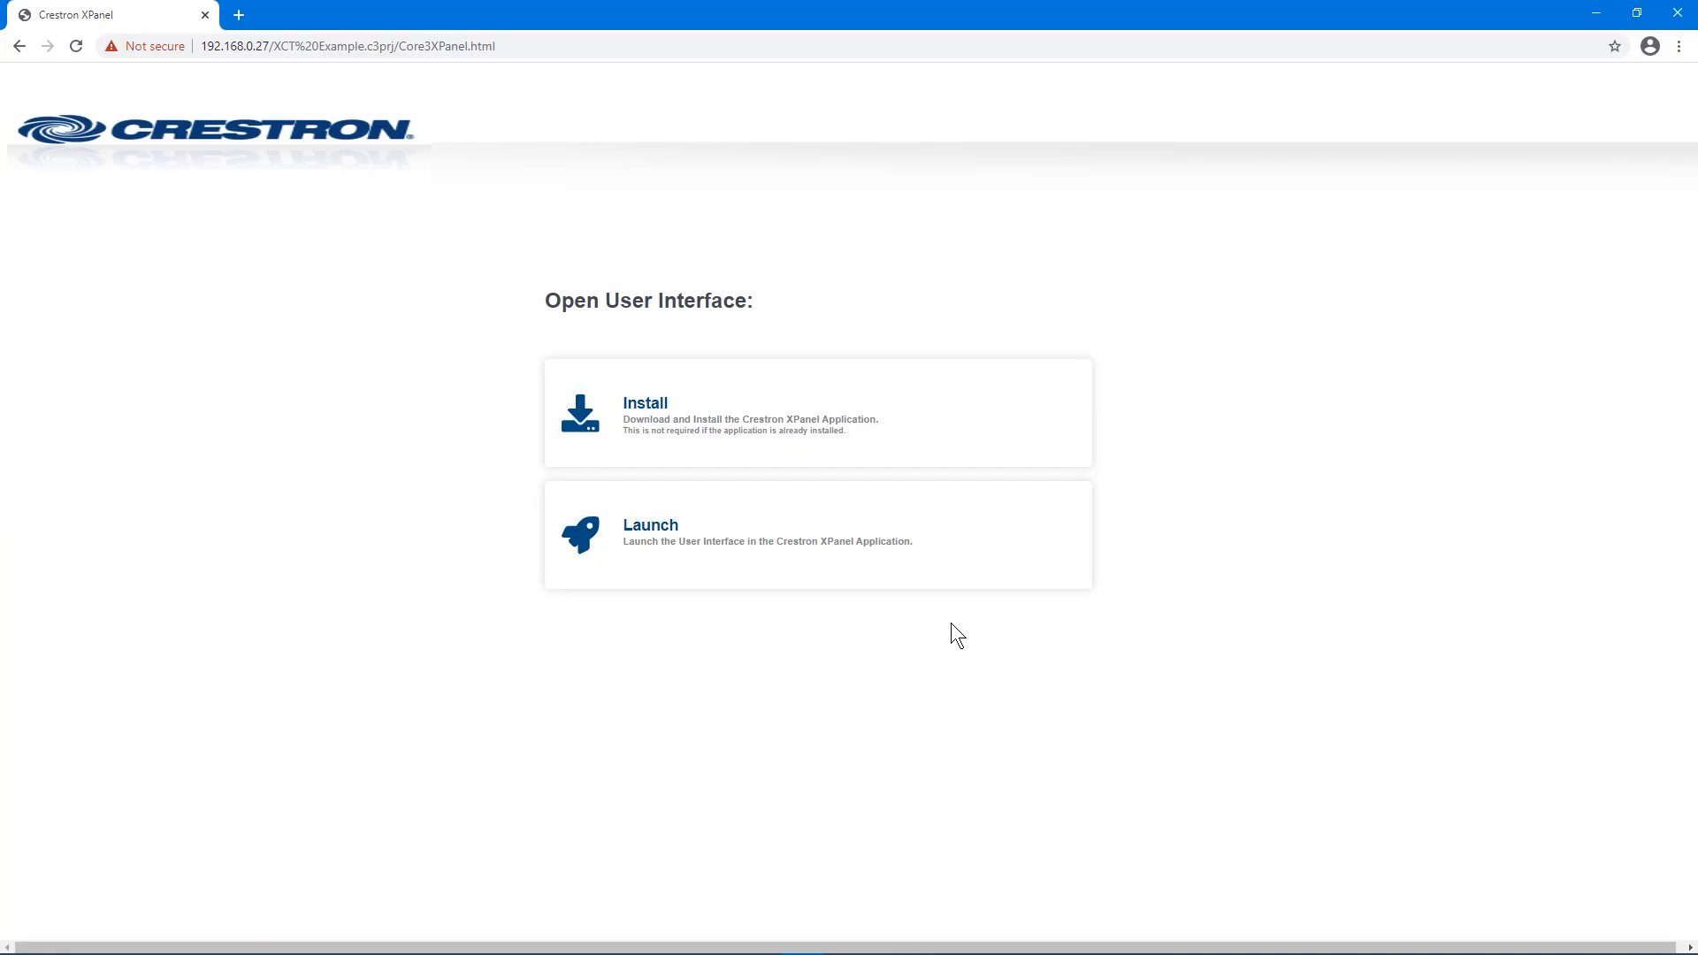
left_click(964, 554)
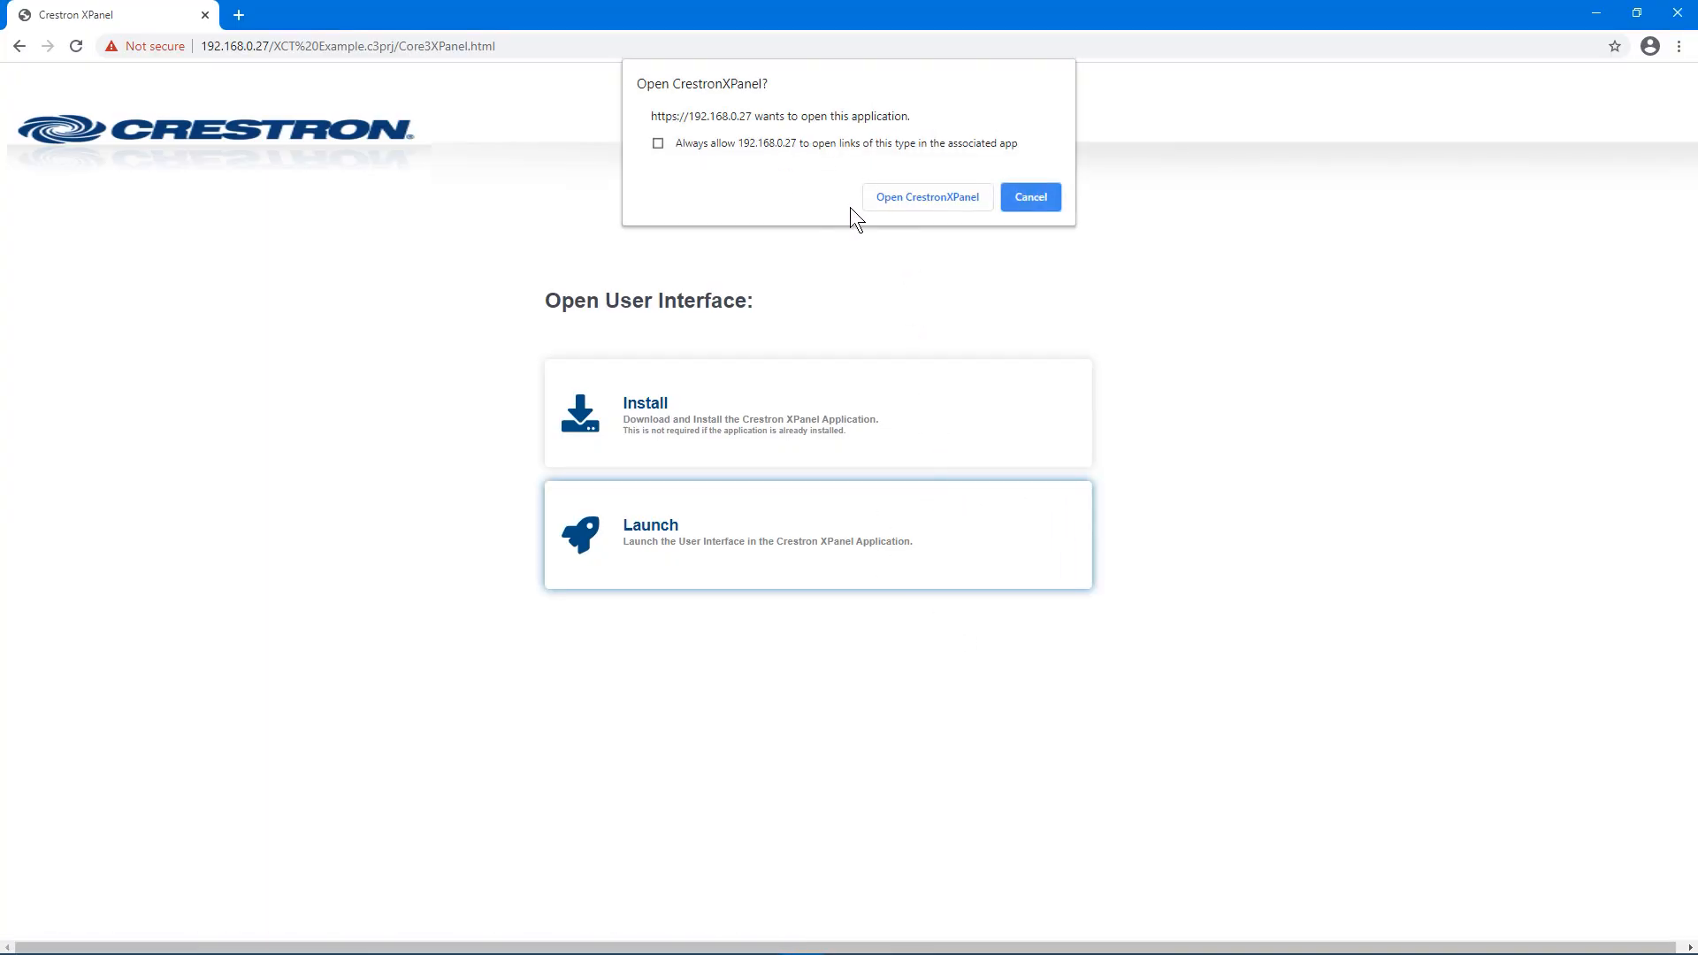
Step: Open the panel in CrestronXPanel, try Laptop, Blu-ray, then PC, and return to the Conversion Tool
left_click(904, 199)
left_click(904, 199)
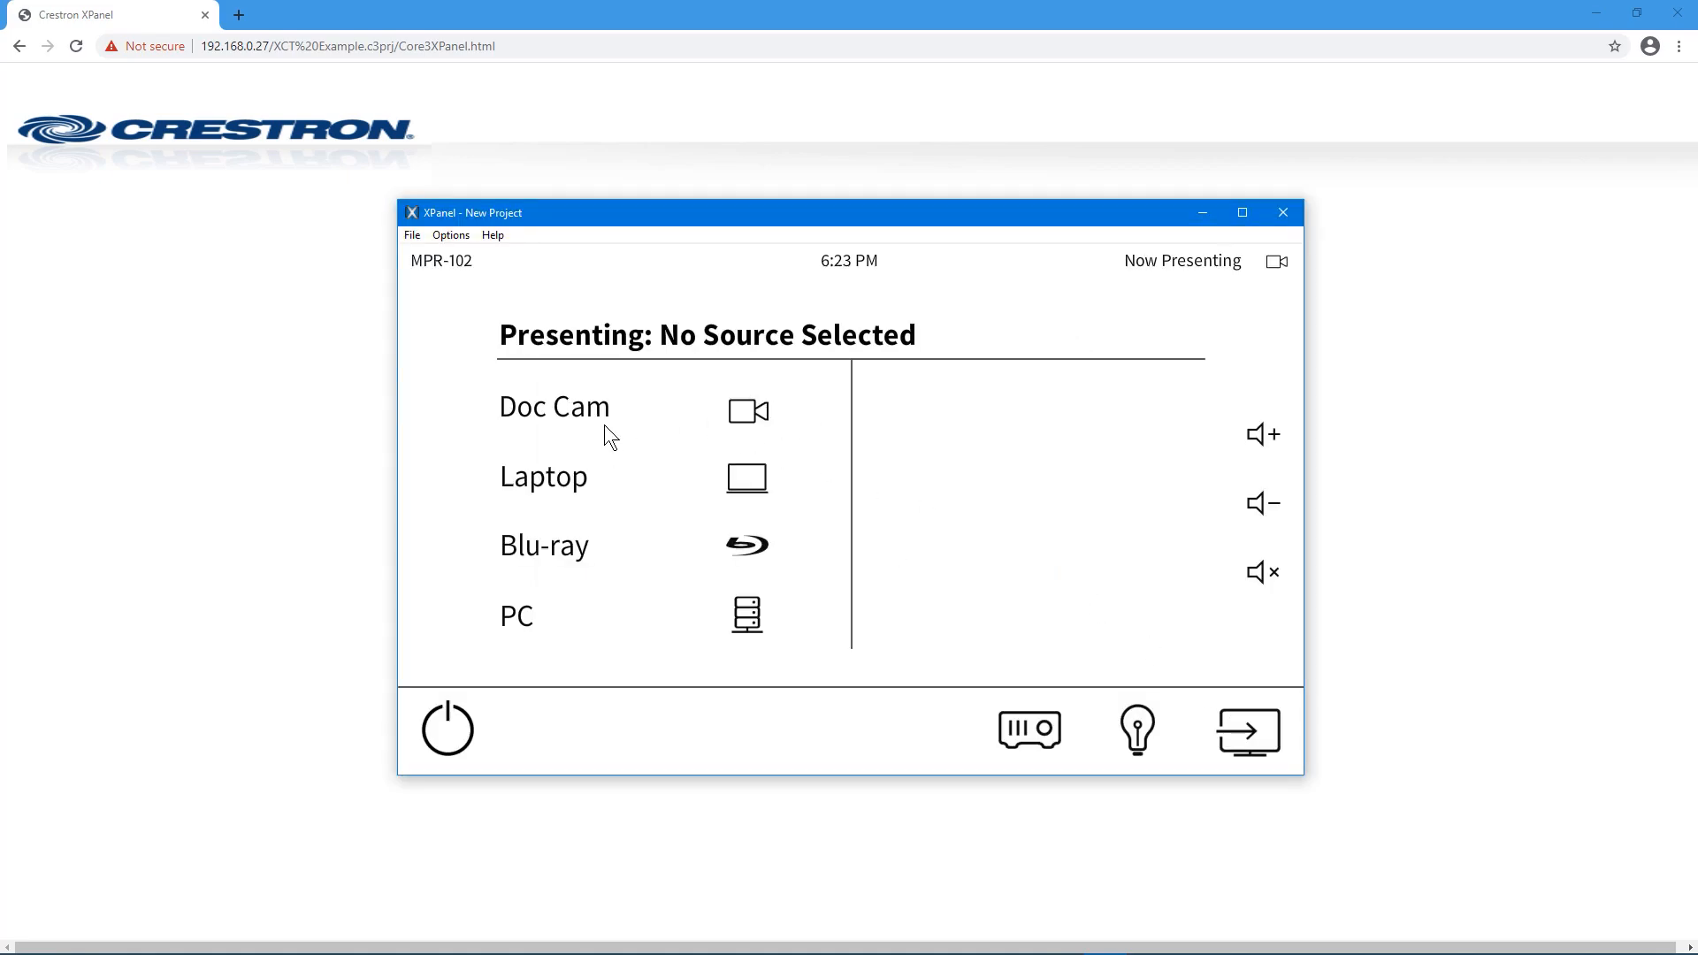
left_click(576, 482)
left_click(565, 555)
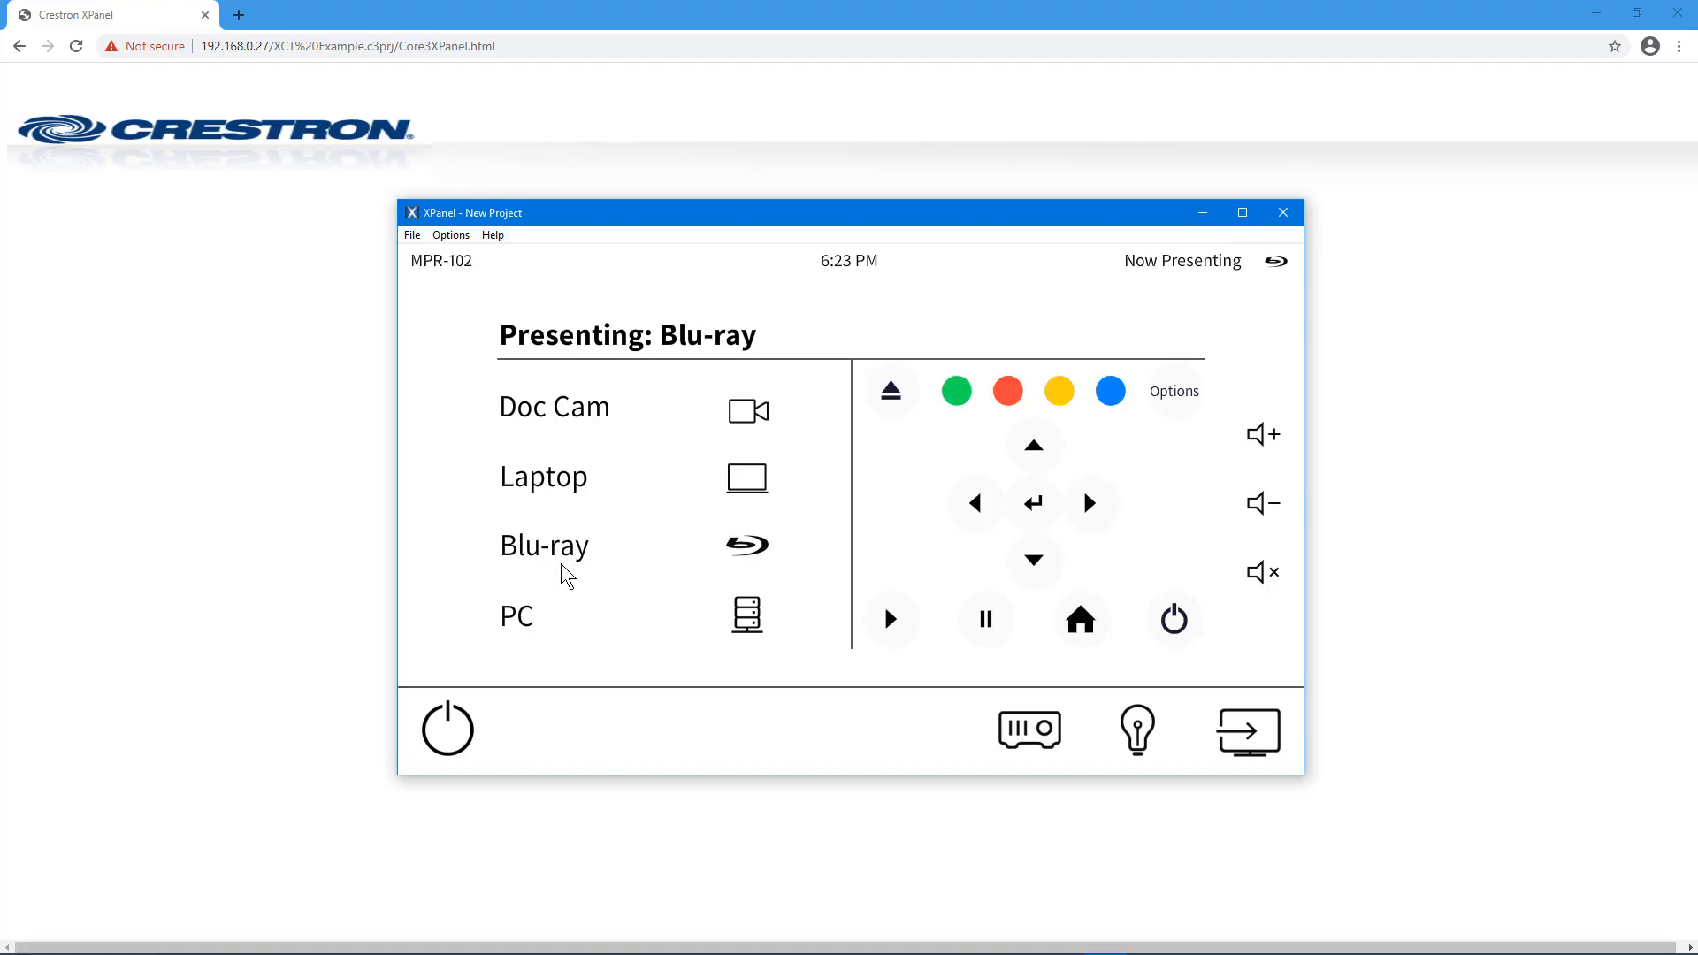
left_click(544, 635)
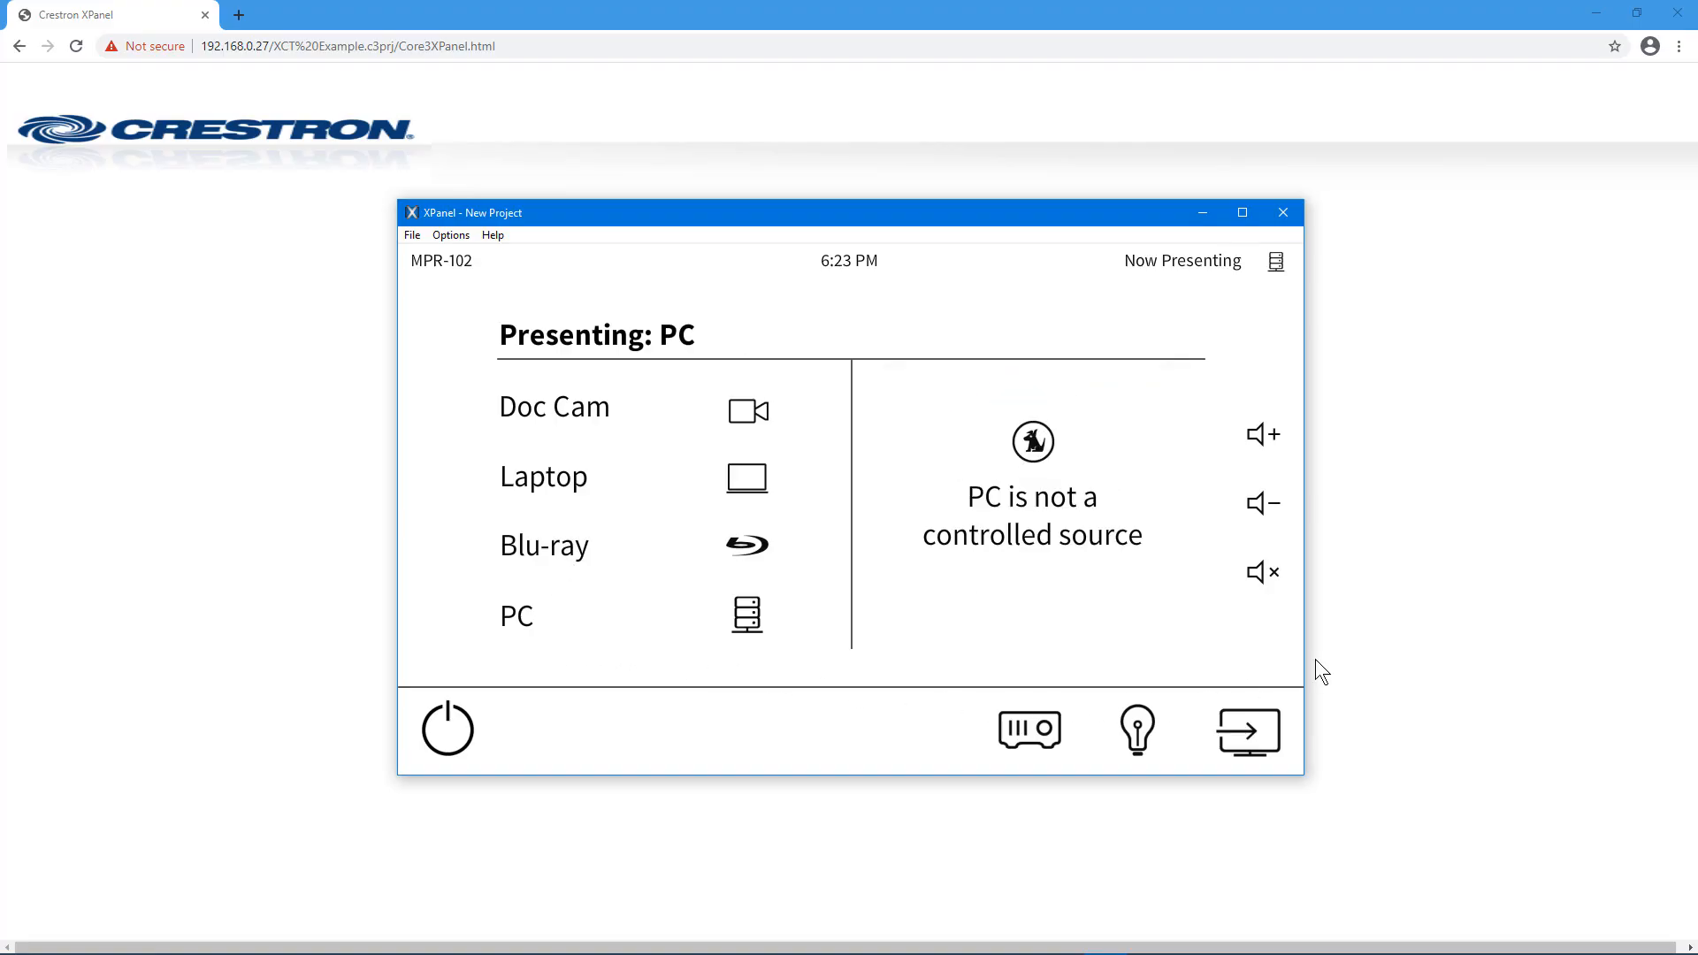
key("alt+Tab")
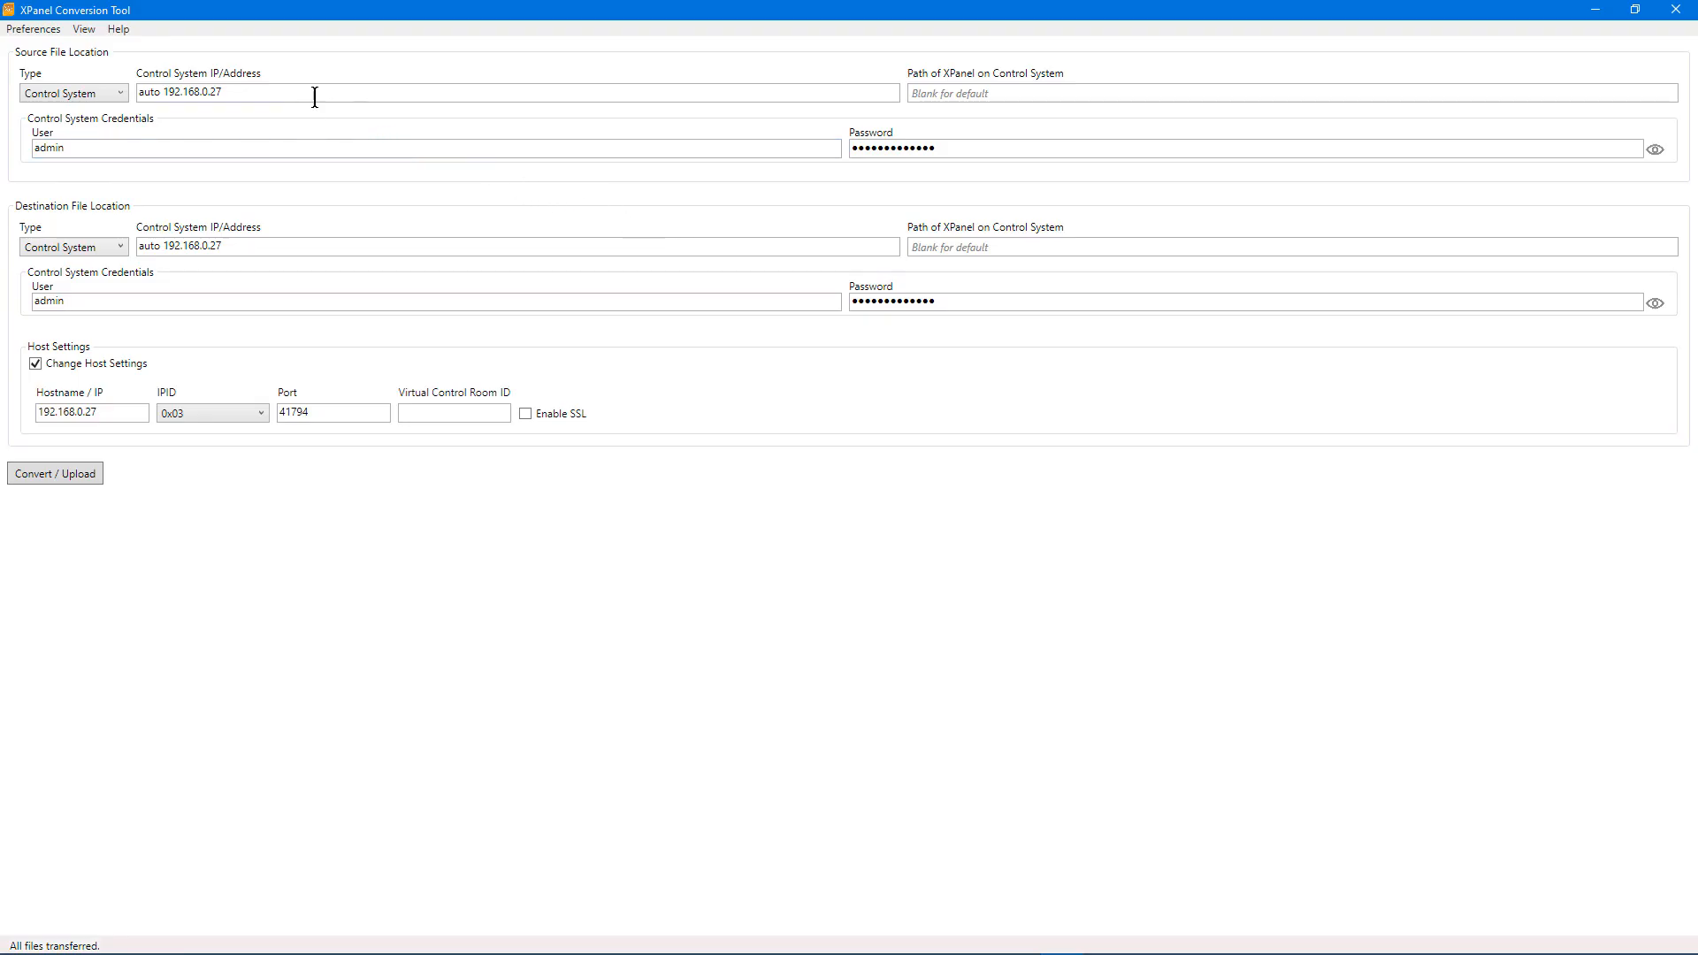
left_click(27, 31)
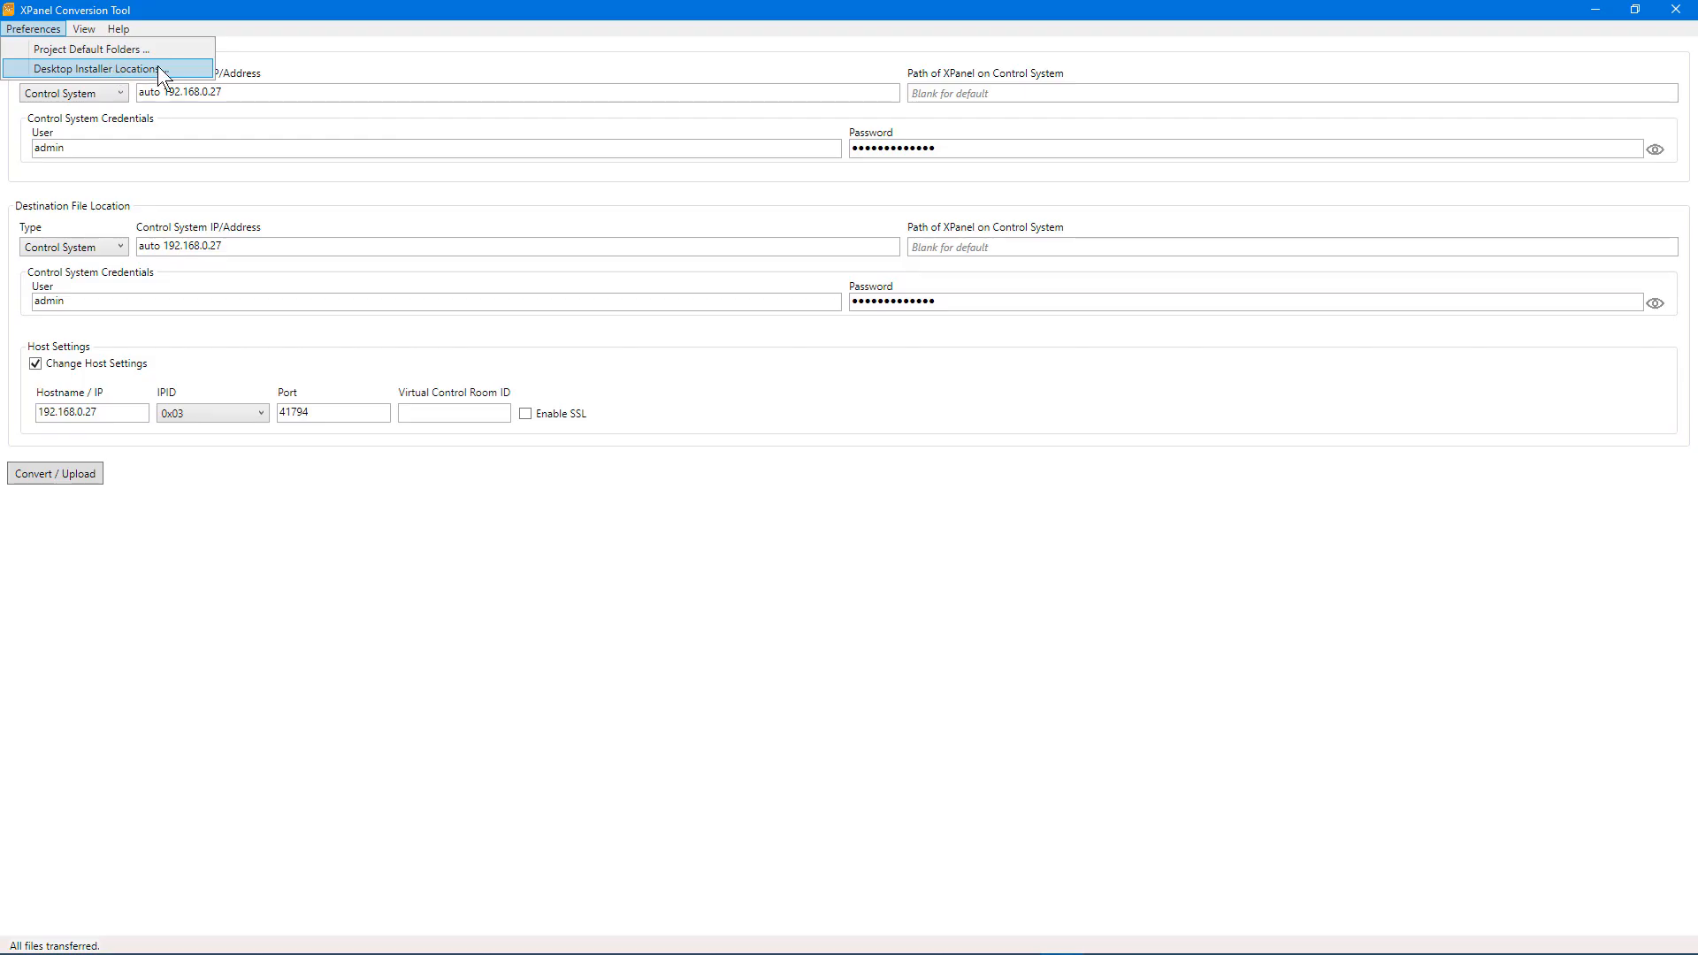
left_click(180, 69)
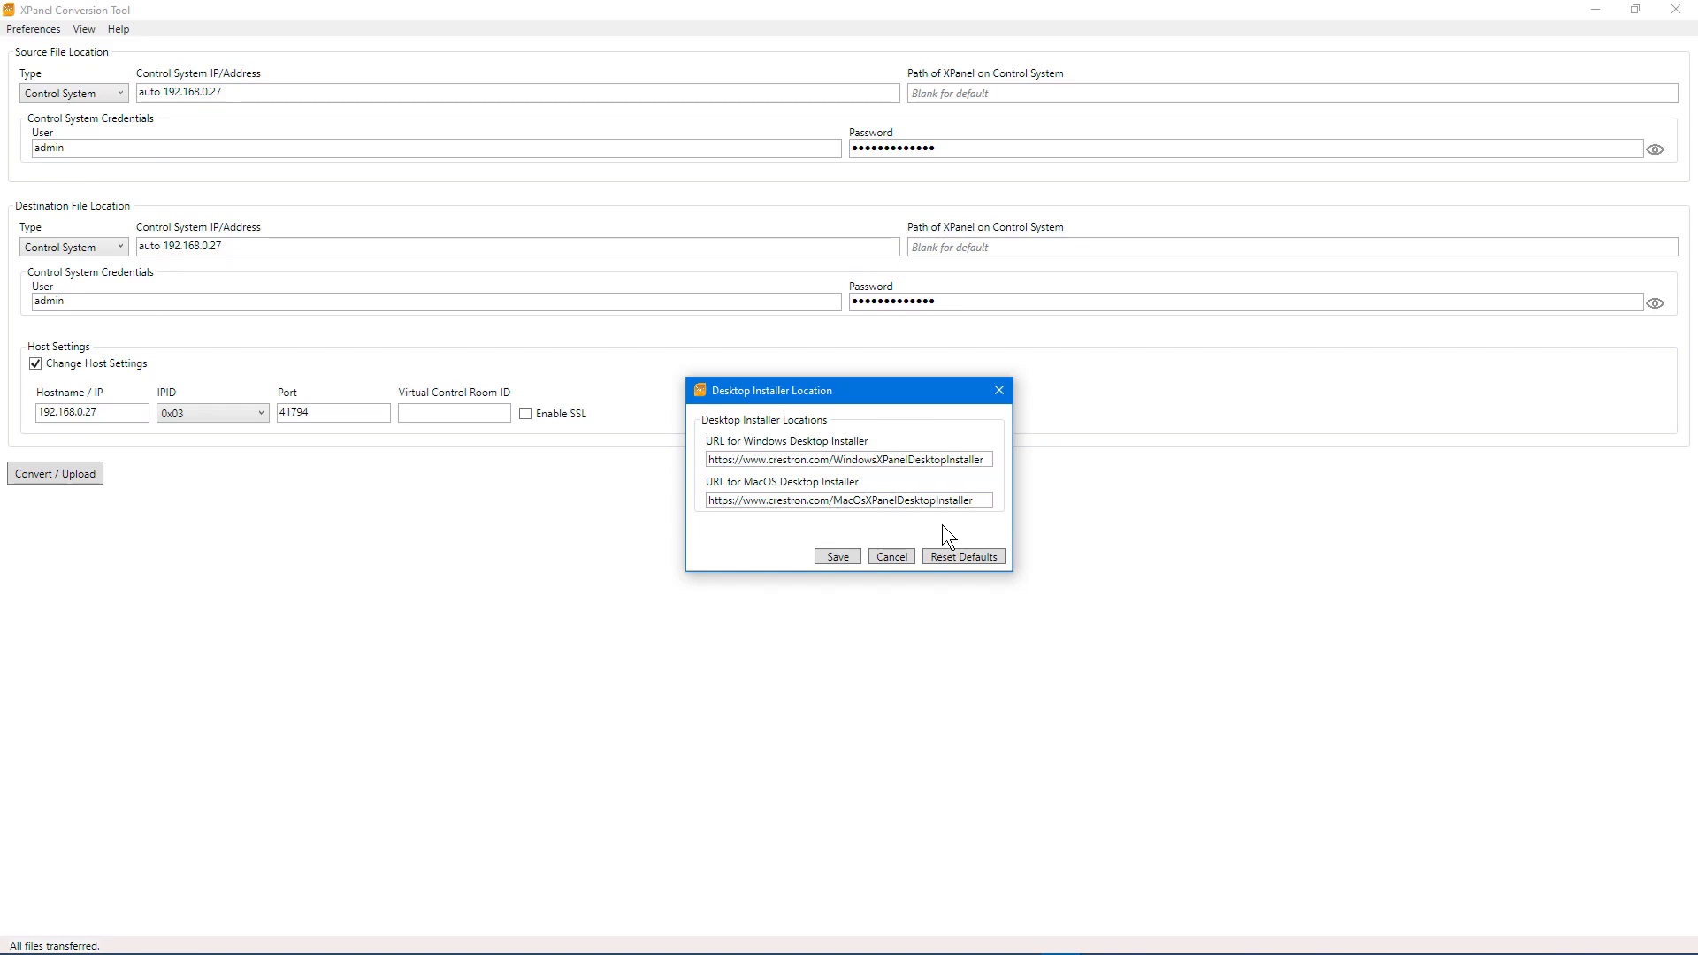
left_click(885, 560)
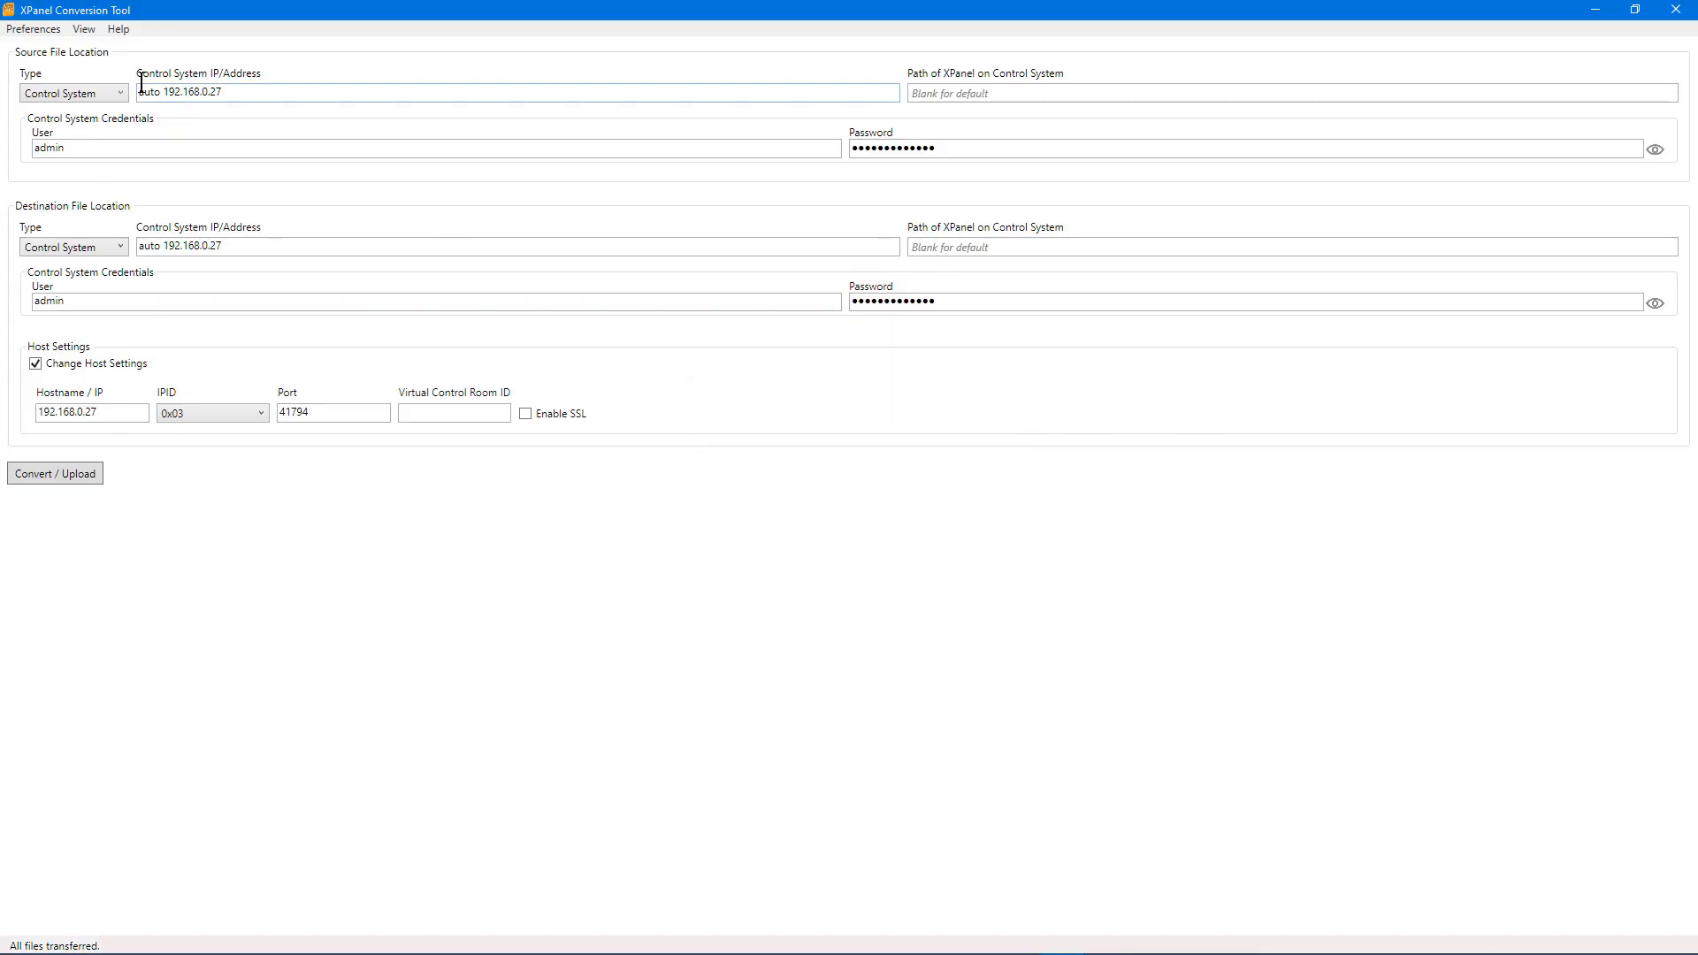
Step: Review the output folder via View > Folders, close it, then open Preferences > Project Default Folders
left_click(85, 30)
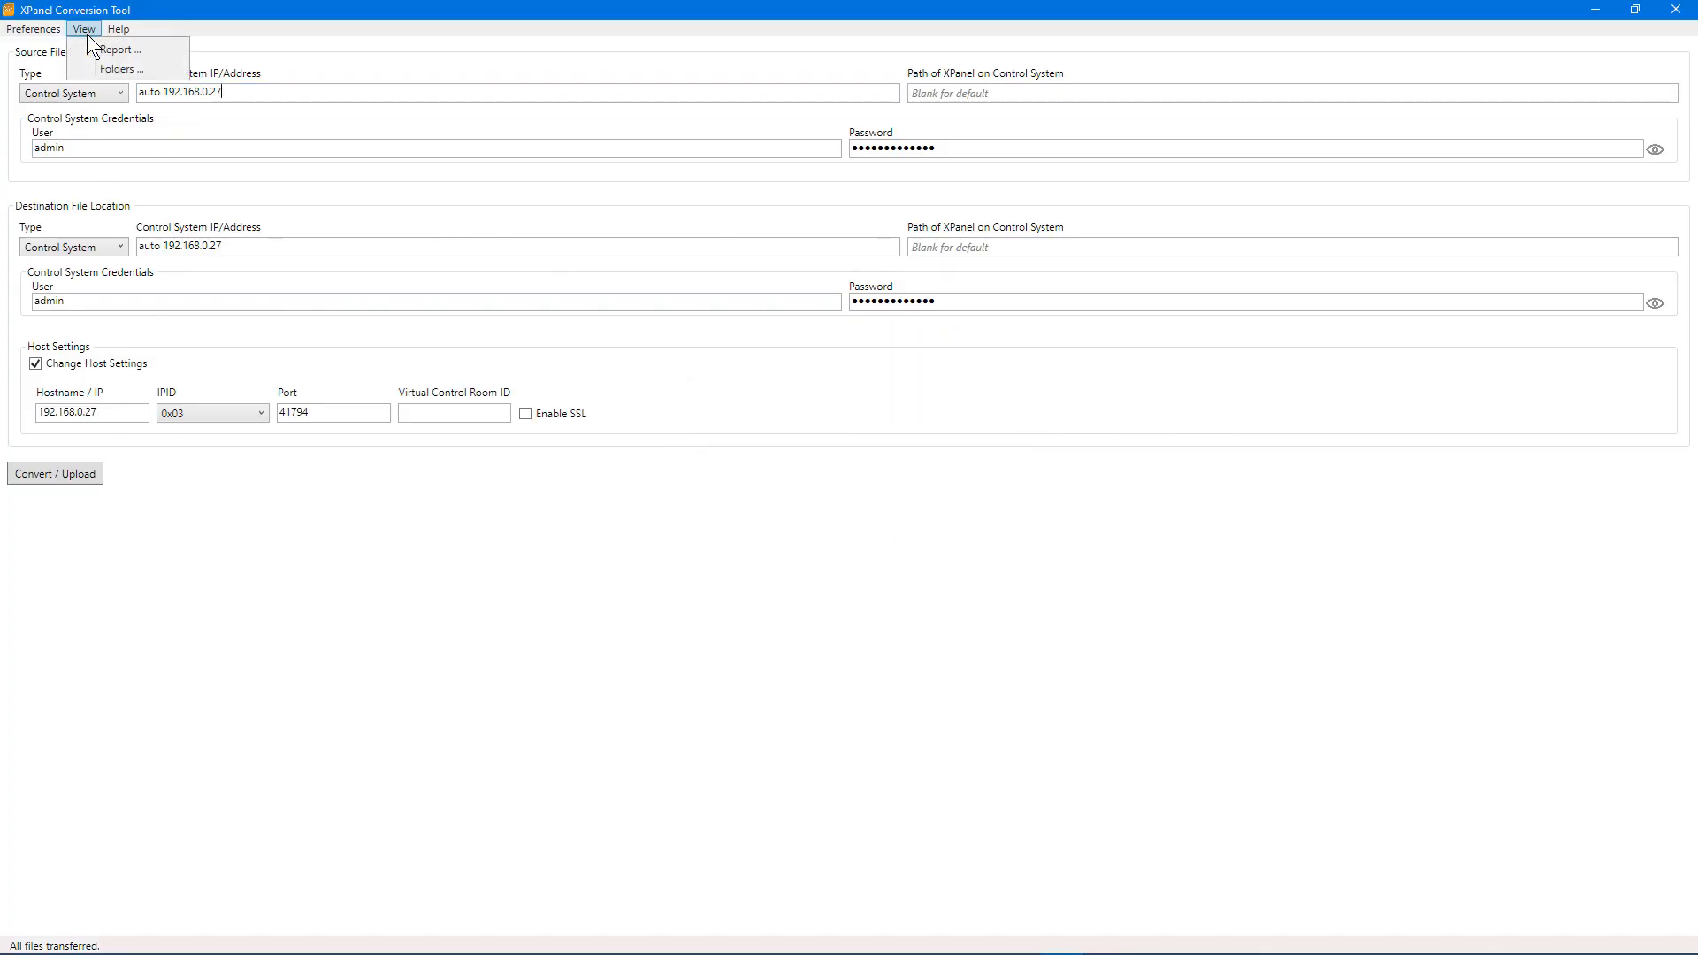
left_click(115, 70)
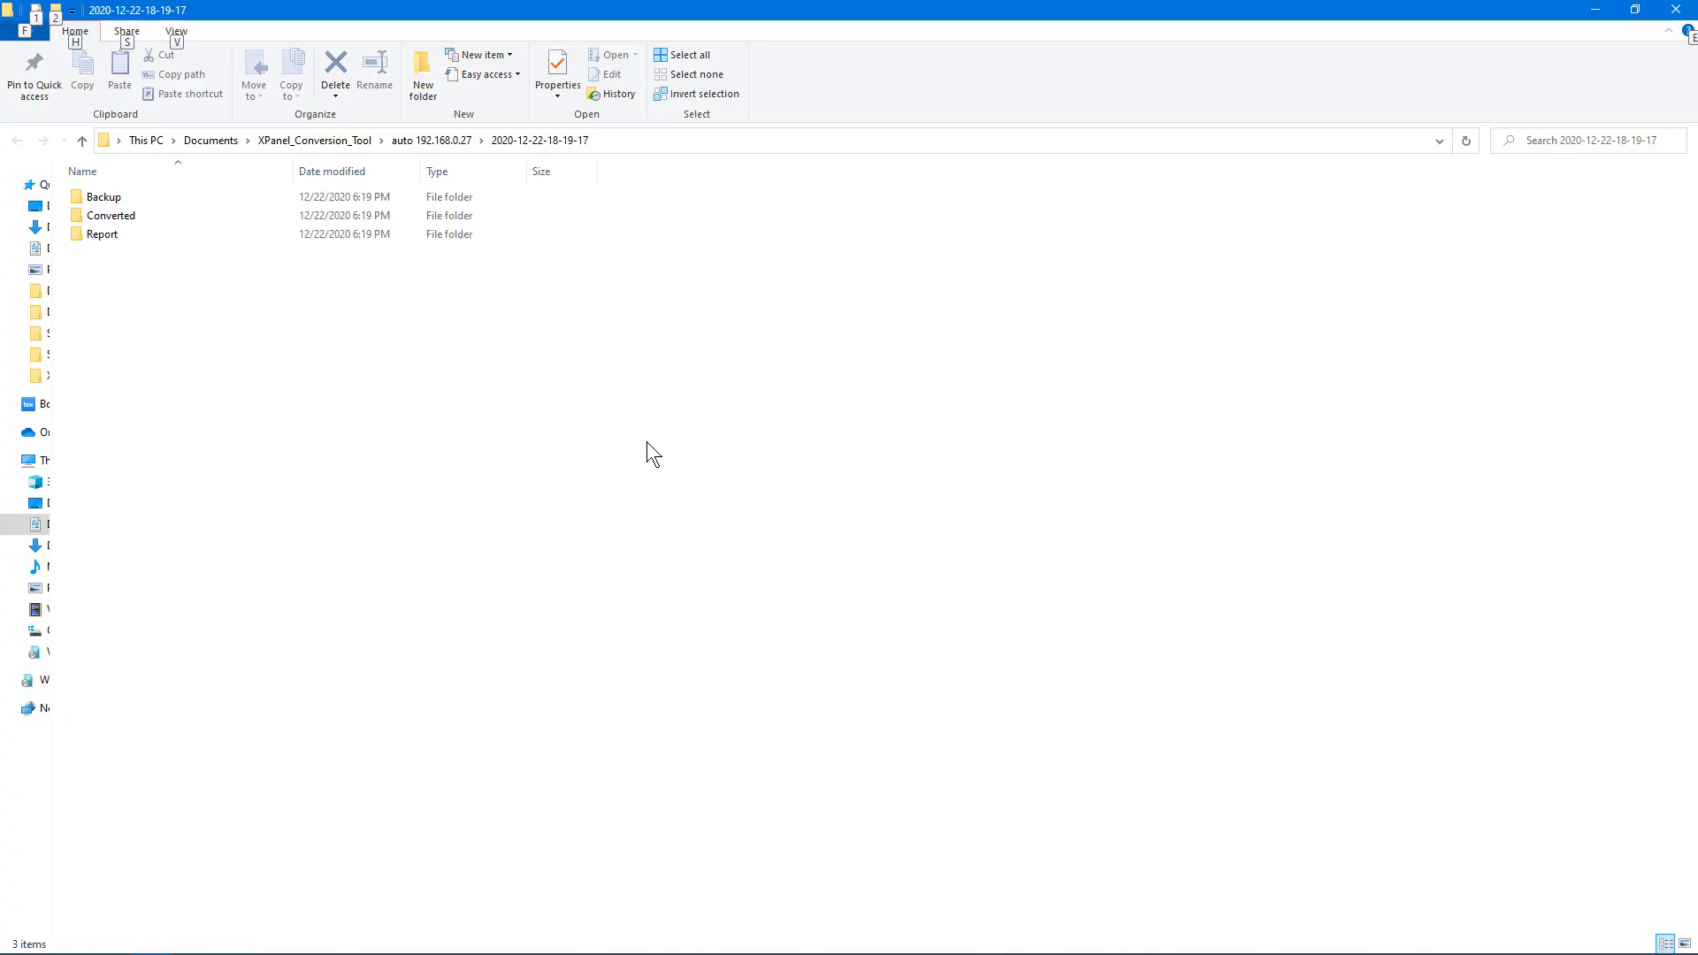
key("alt+F4")
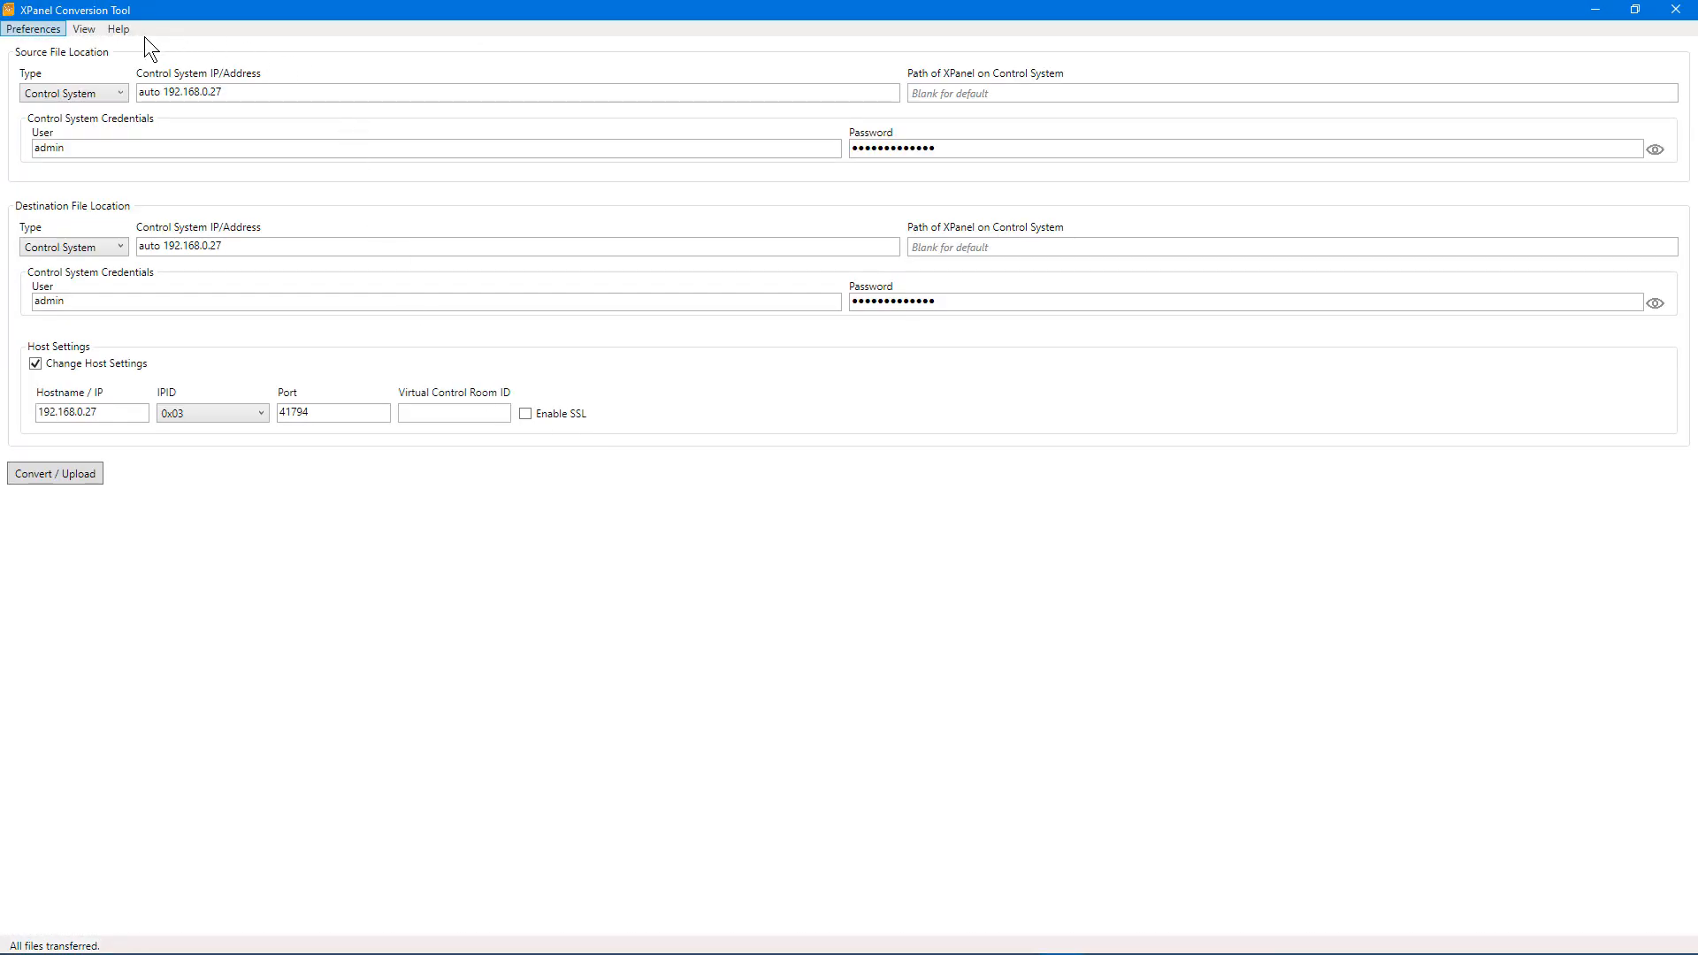
left_click(33, 29)
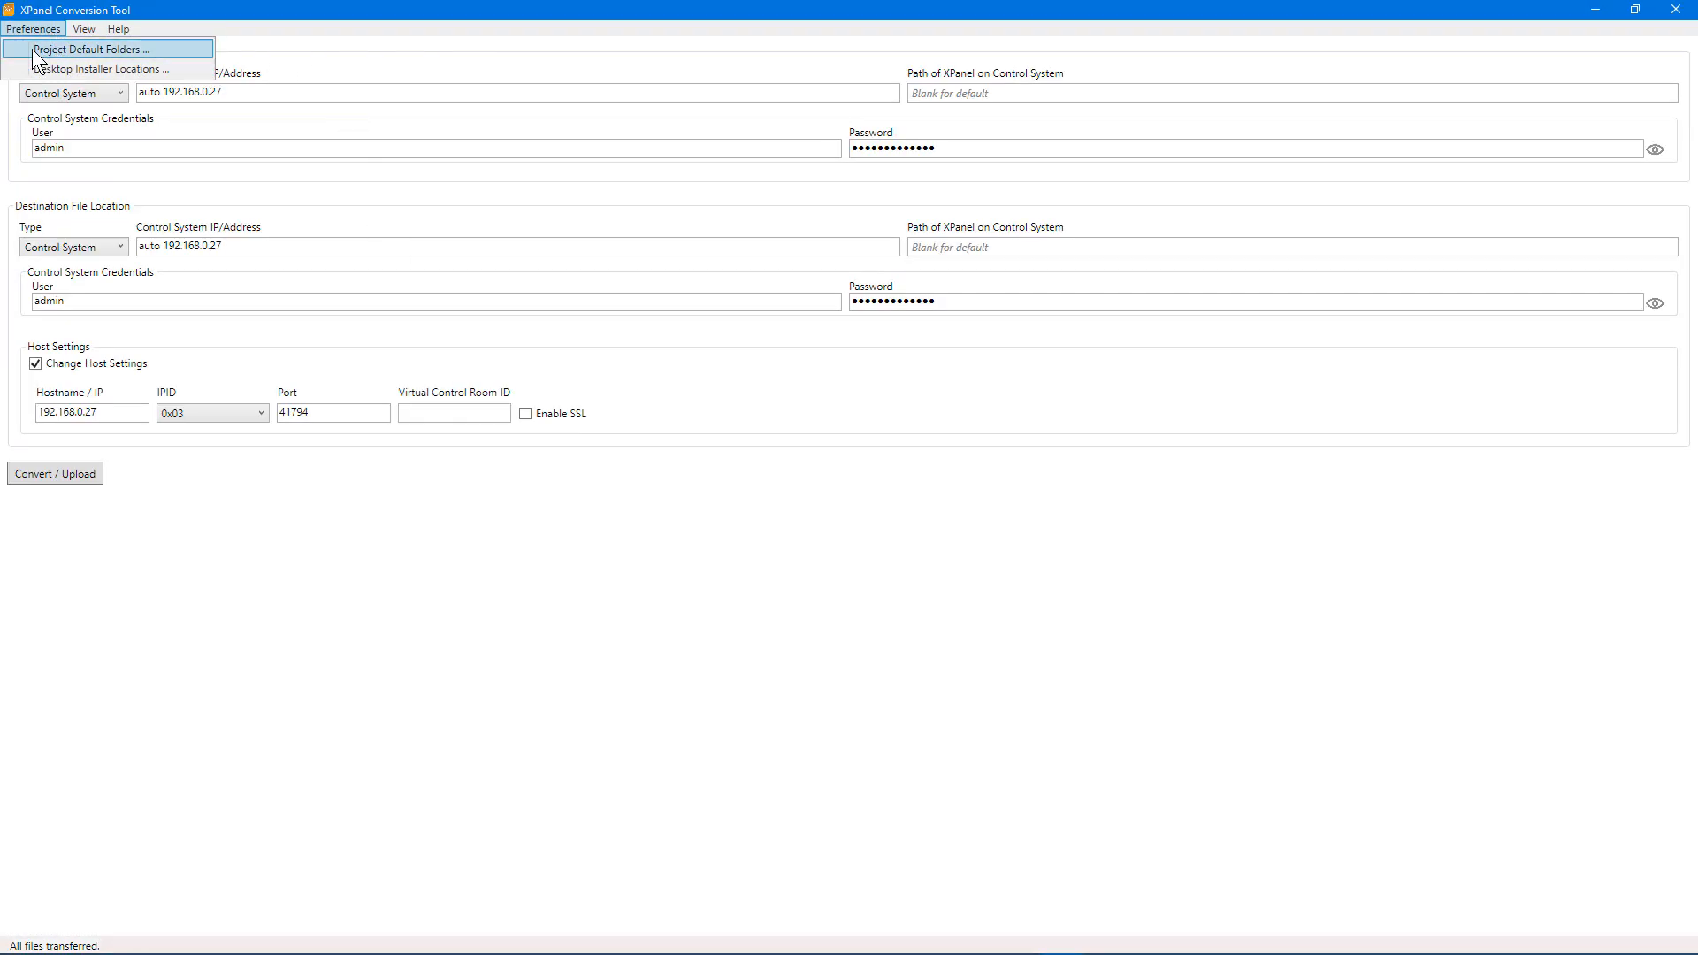
left_click(37, 55)
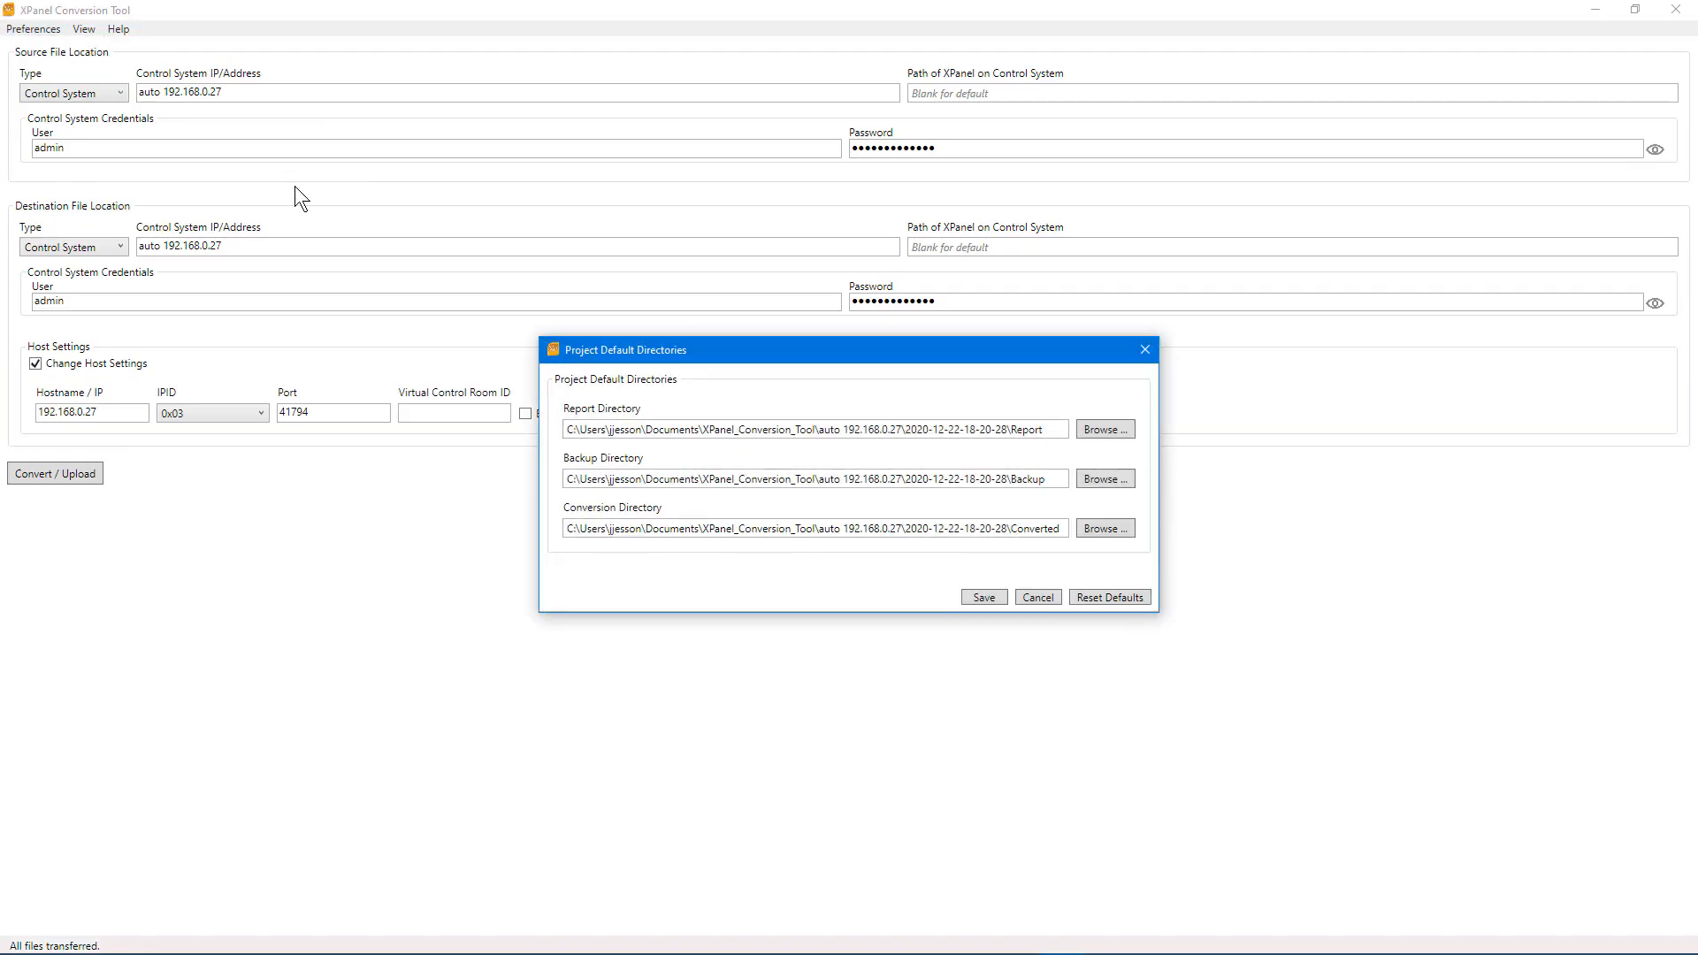